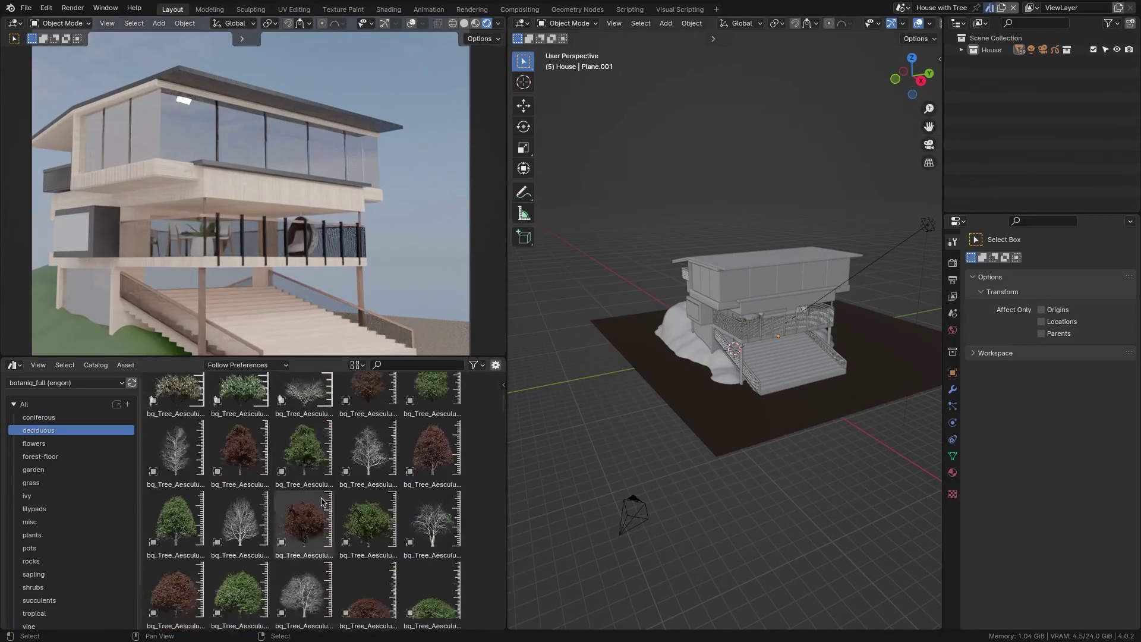
Step: Place an autumn Fagus tree beside the house
scroll(322, 501, down, 5)
drag(667, 398, 667, 399)
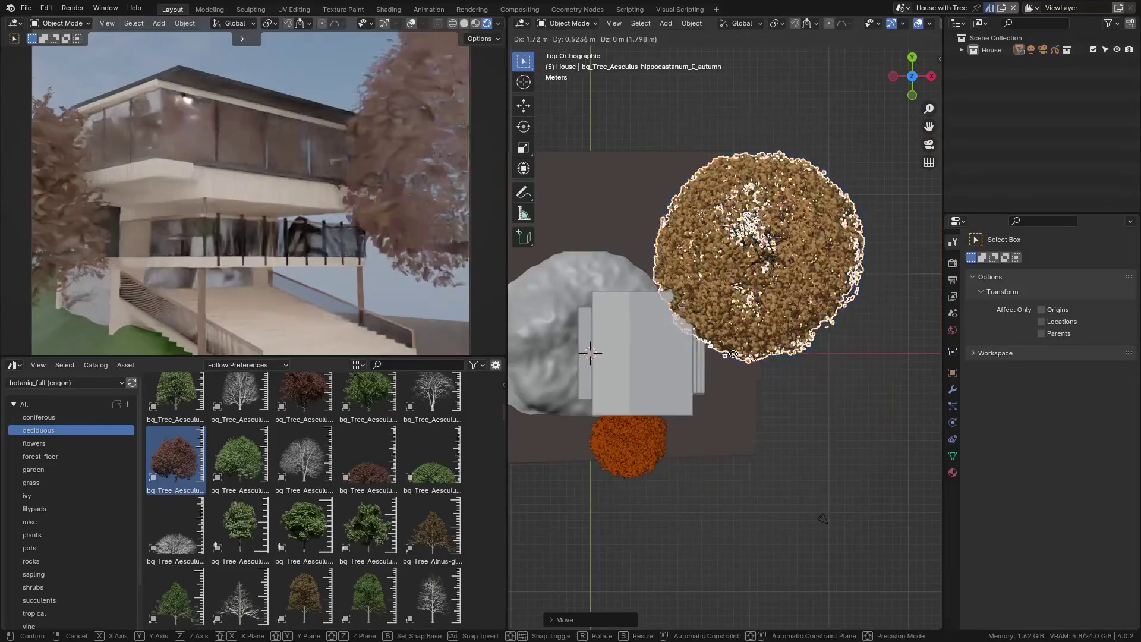
click(767, 390)
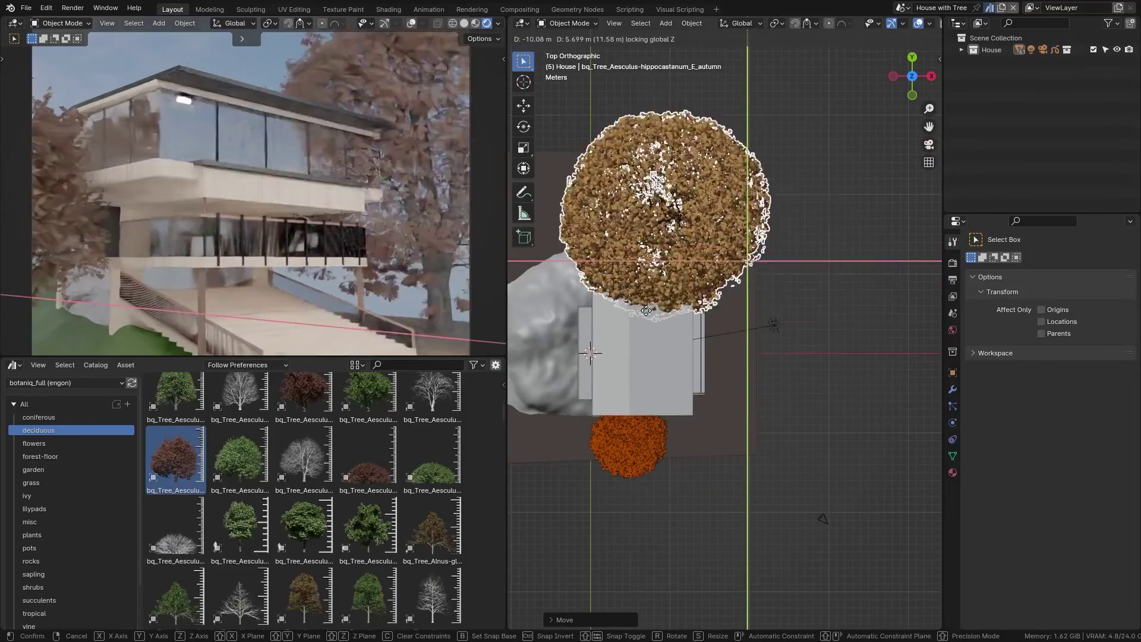
scroll(319, 463, up, 2)
click(640, 209)
Step: Add the autumn Aesculus and Acer trees around the house
scroll(321, 476, up, 2)
drag(433, 437, 704, 258)
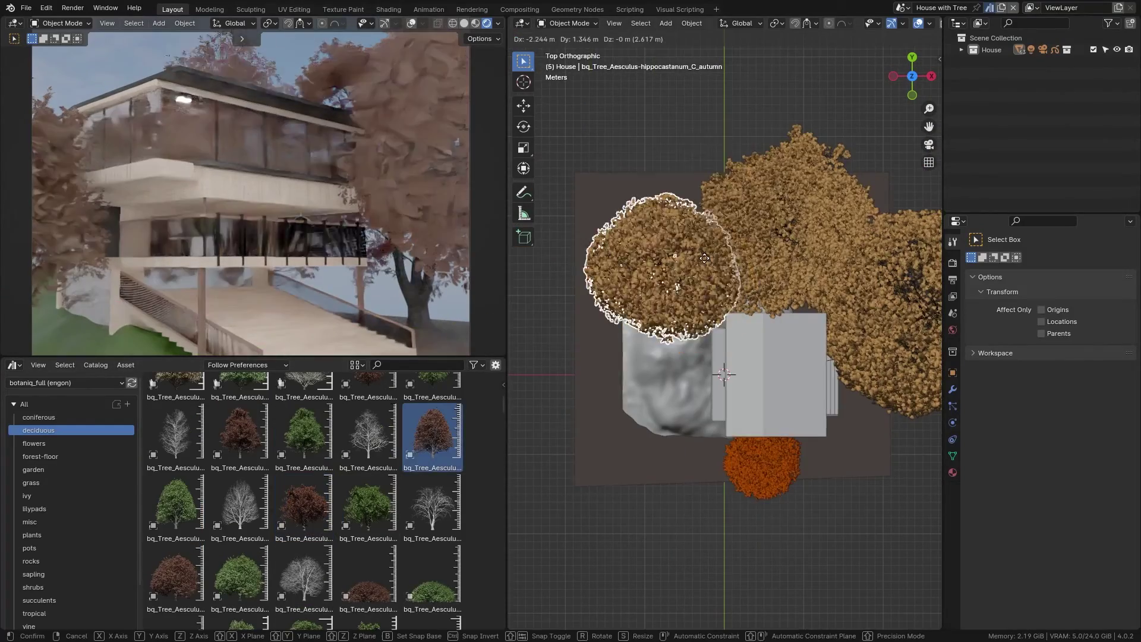
scroll(481, 488, up, 5)
drag(368, 532, 629, 277)
click(623, 298)
scroll(318, 476, up, 2)
drag(240, 475, 853, 458)
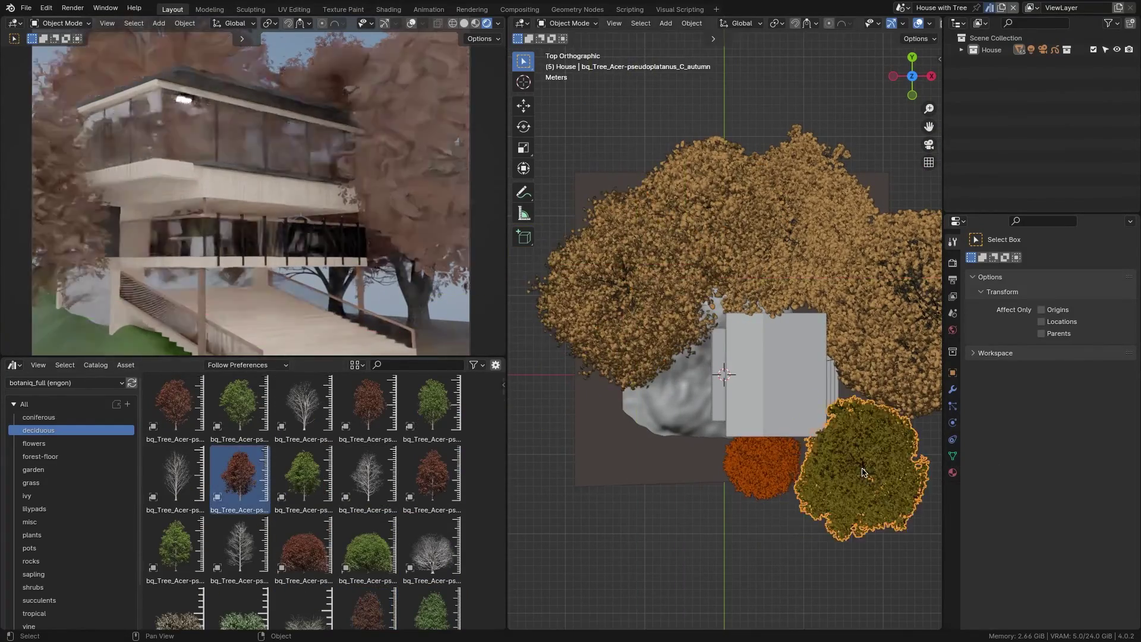
Step: Put a Carpinus hedge from the shrubs and hedges catalog in front of the house
click(33, 563)
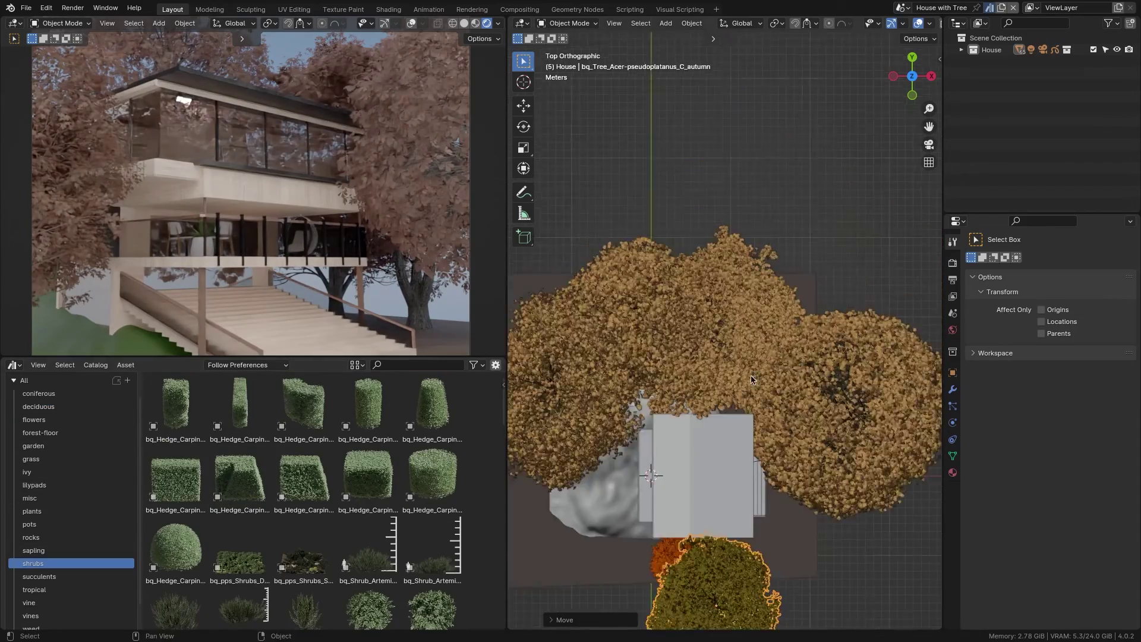
drag(175, 476, 731, 438)
middle_drag(731, 438, 639, 376)
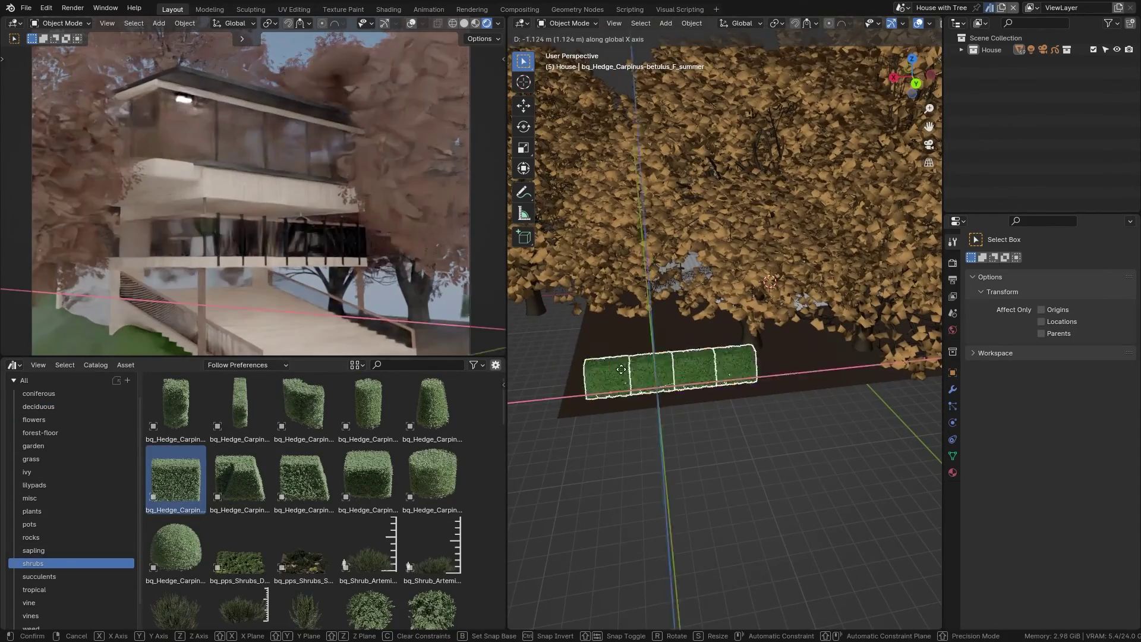
click(618, 356)
Step: Place a Buxus shrub in front of the house and start scaling it
scroll(297, 505, down, 3)
click(369, 517)
middle_drag(743, 368, 785, 381)
scroll(713, 386, up, 3)
drag(369, 517, 704, 395)
key(s)
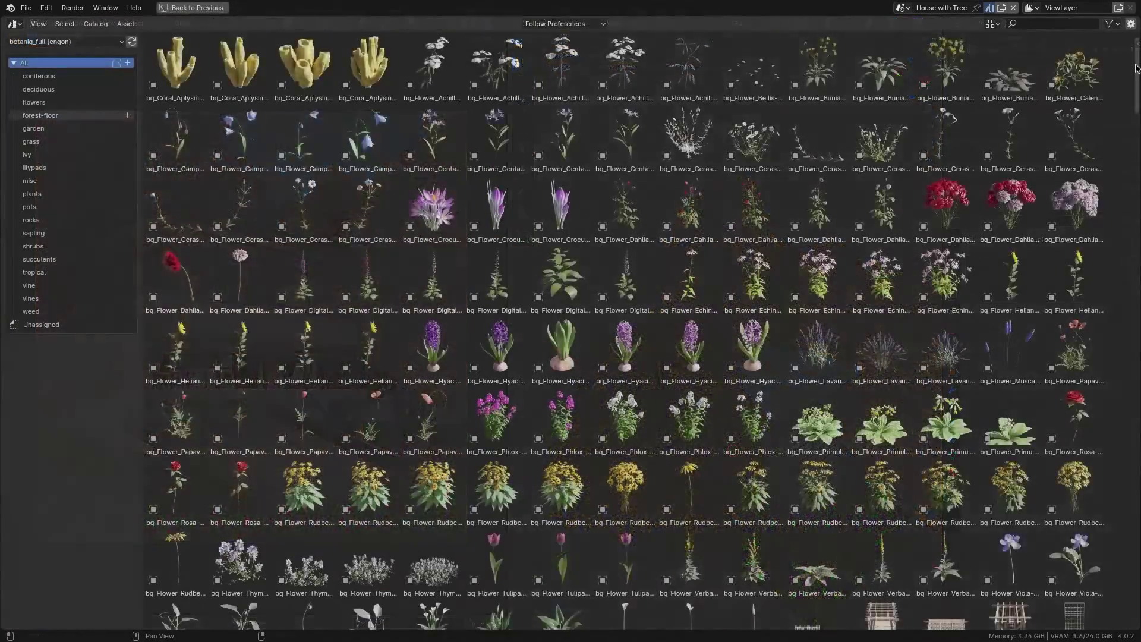
Step: Maximize the Asset Browser and scroll through the full Botaniq library grid
drag(1136, 68, 1136, 612)
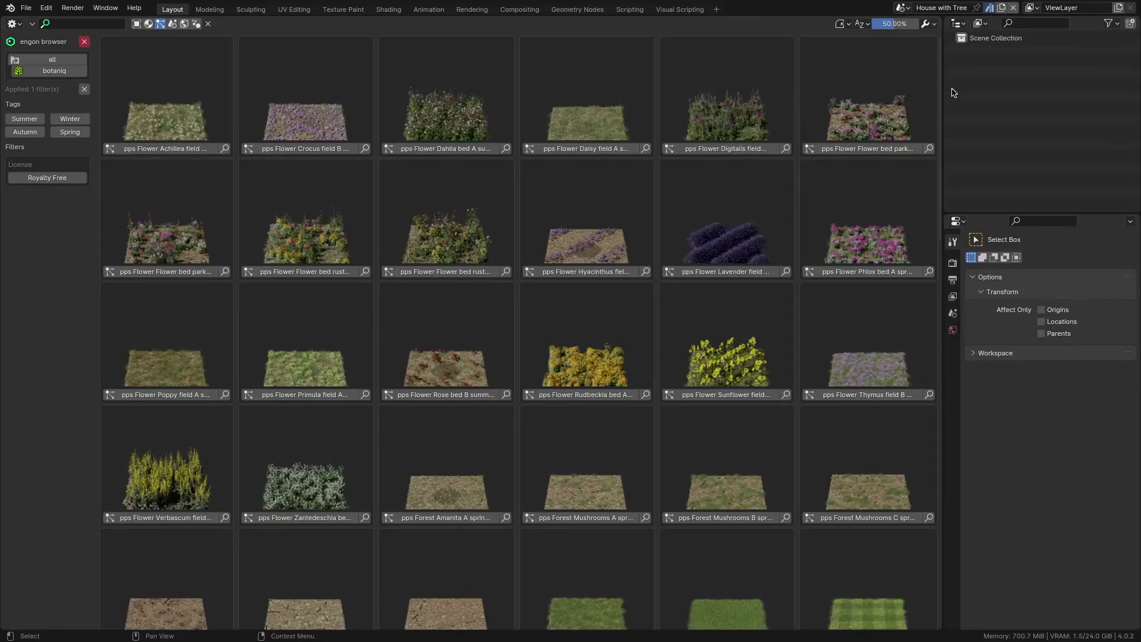
scroll(943, 235, down, 10)
scroll(944, 235, down, 10)
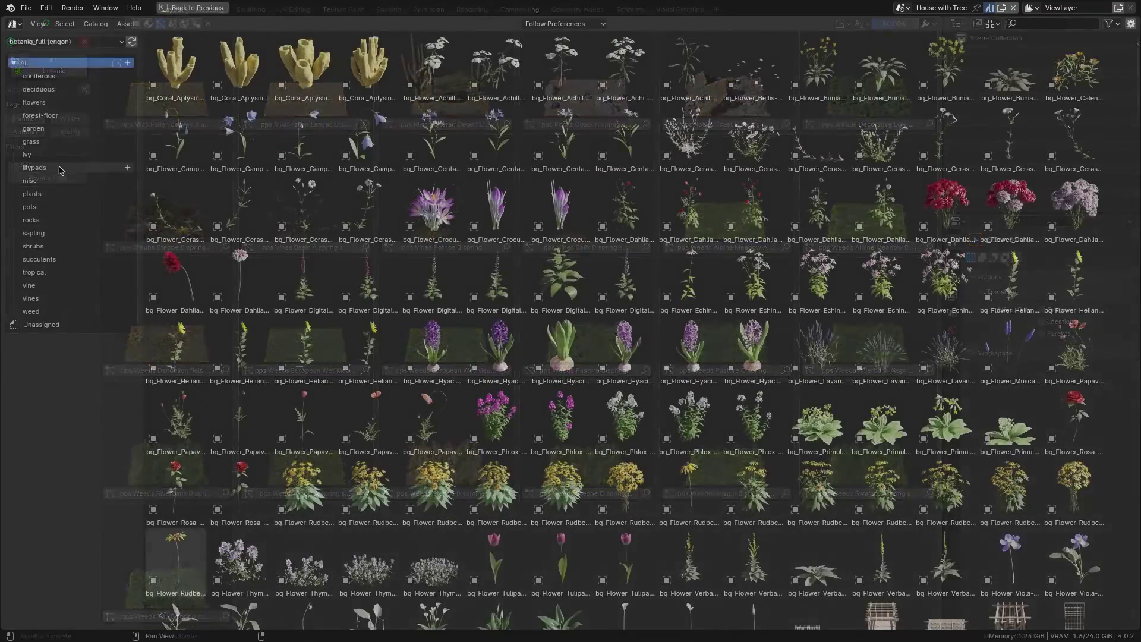
Step: Review the coniferous, deciduous, flower, forest-floor, grass, ivy and misc catalogs
click(39, 76)
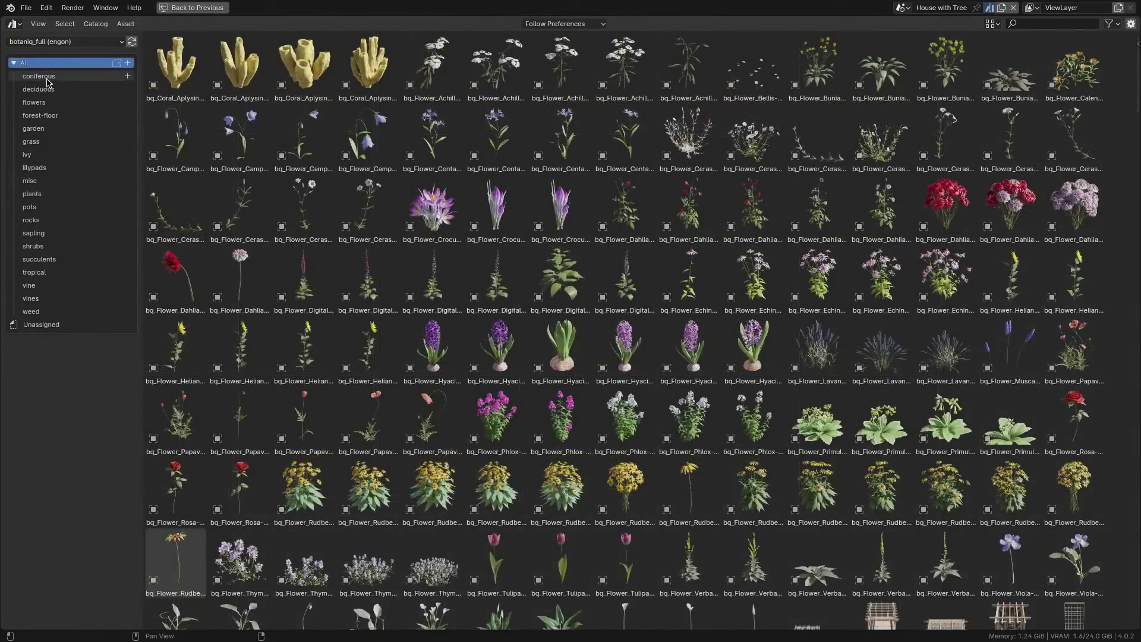
click(39, 89)
click(38, 104)
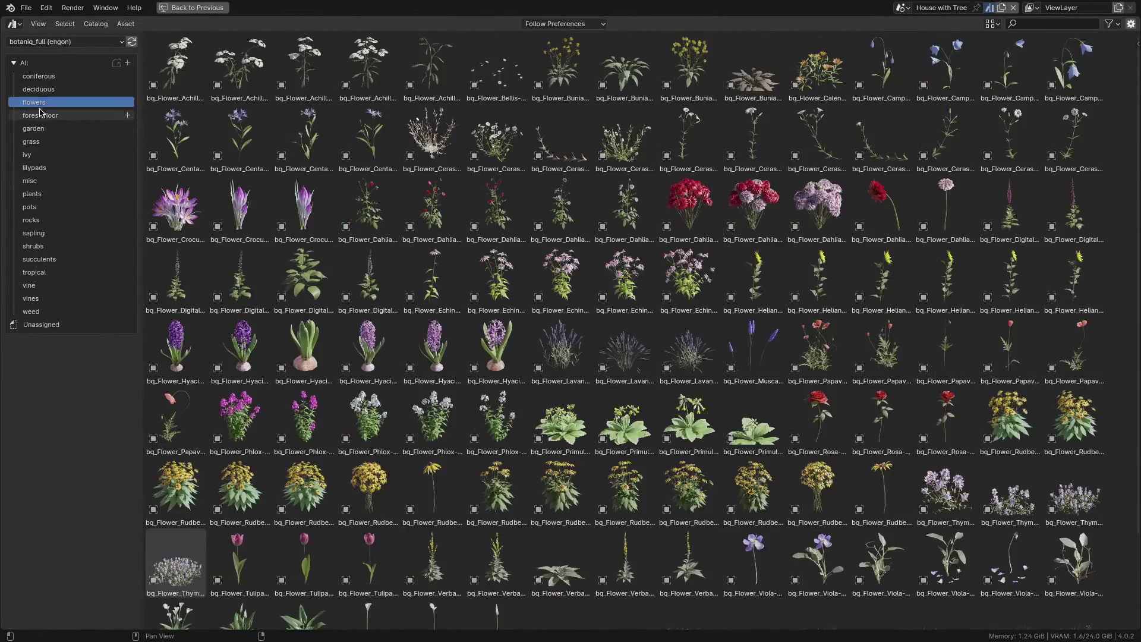
click(43, 117)
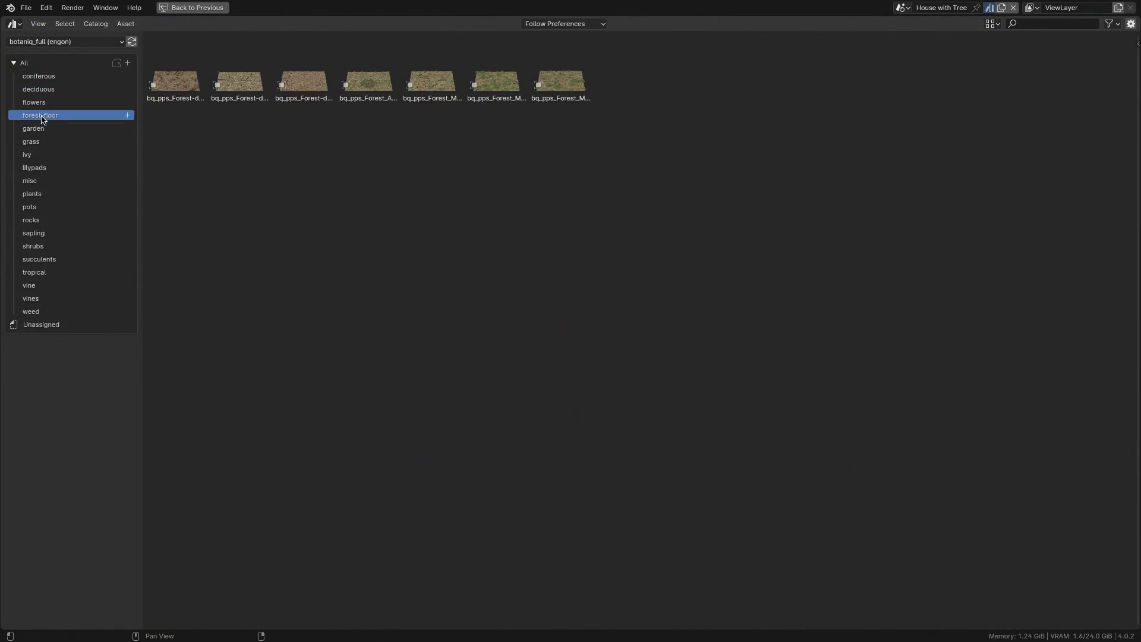
click(40, 142)
click(36, 154)
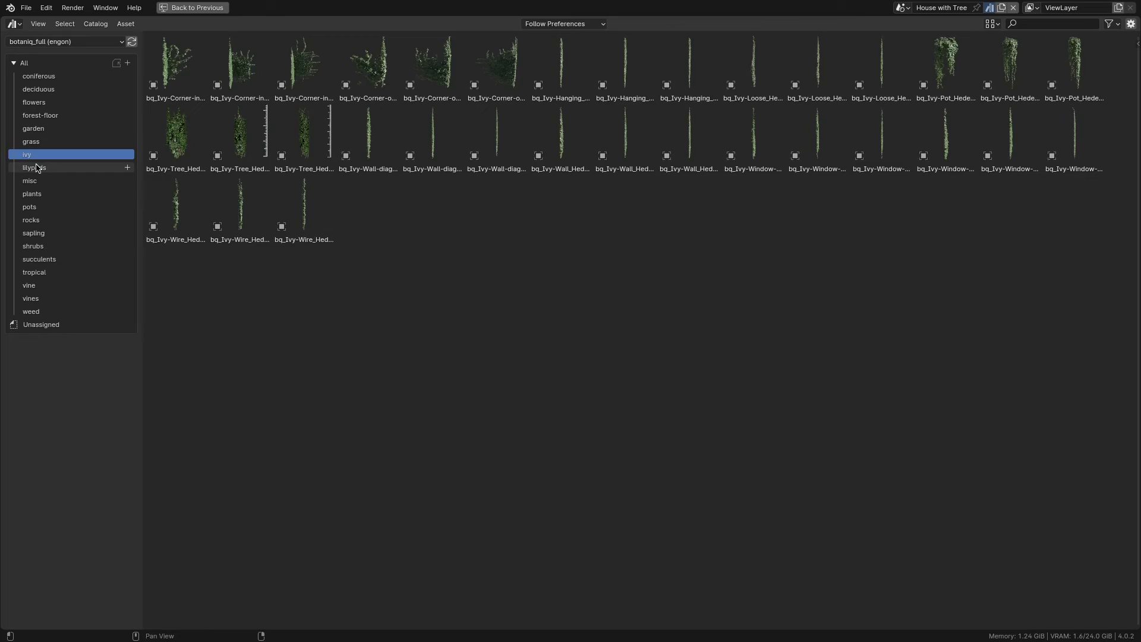
click(35, 180)
Step: Review the plants, pots, rocks, sapling, shrub, succulent and tropical catalogs
click(33, 194)
click(32, 206)
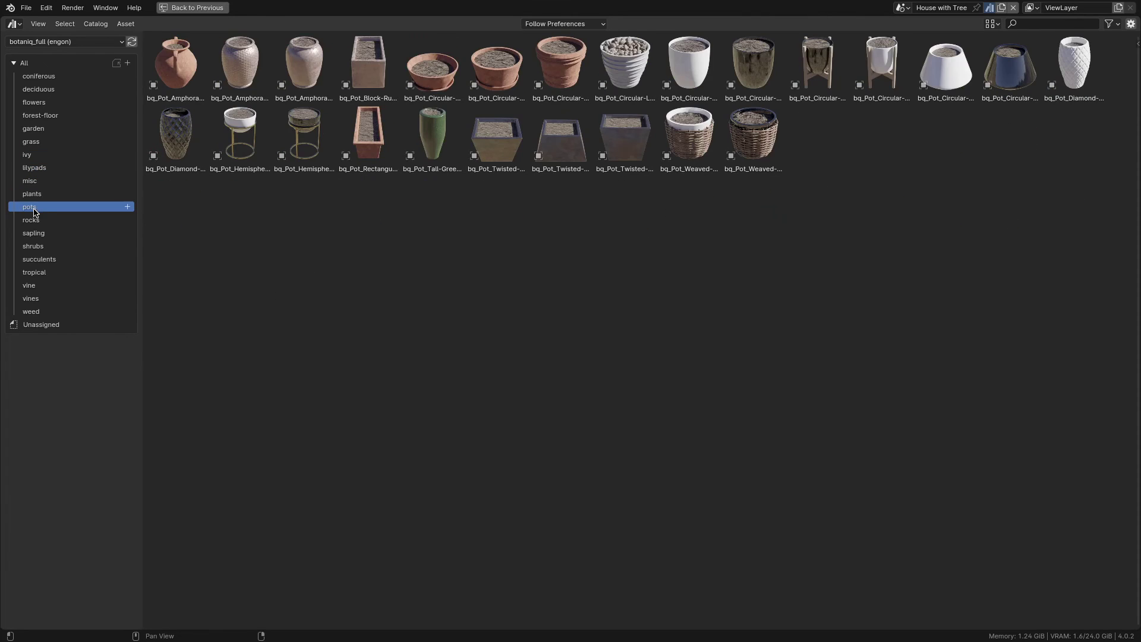
click(34, 221)
click(34, 234)
click(34, 246)
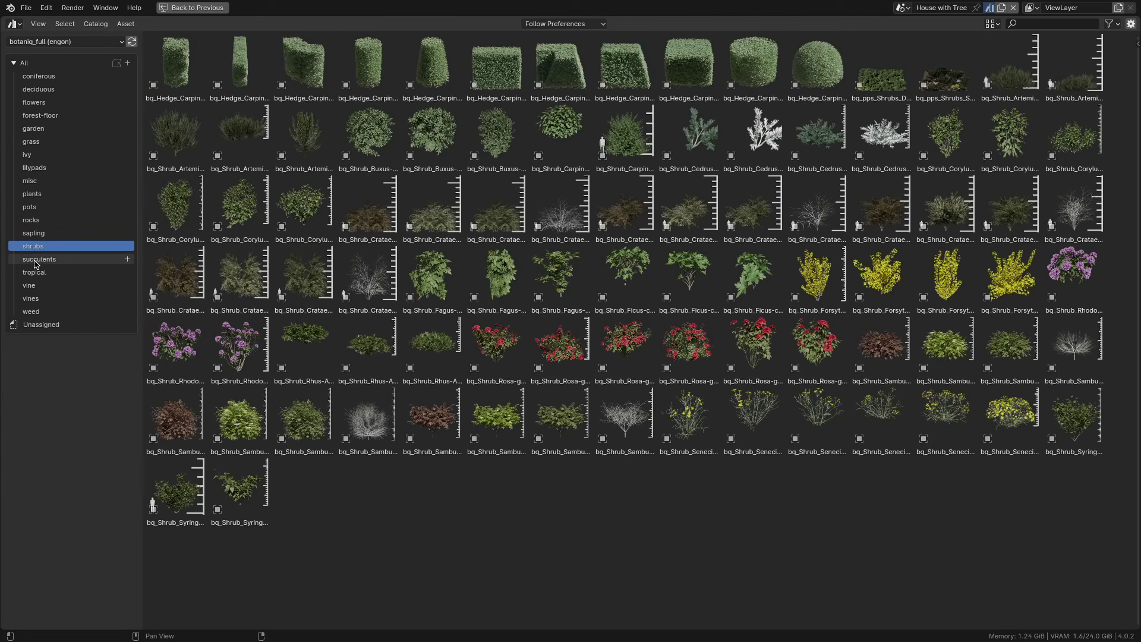
click(36, 259)
click(34, 272)
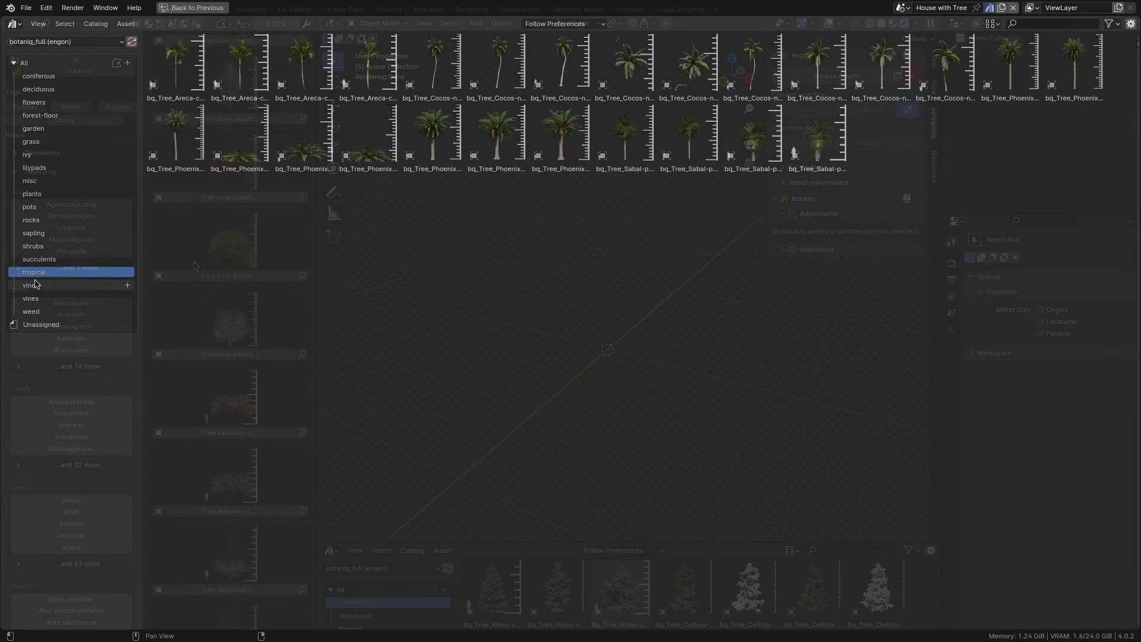
click(32, 286)
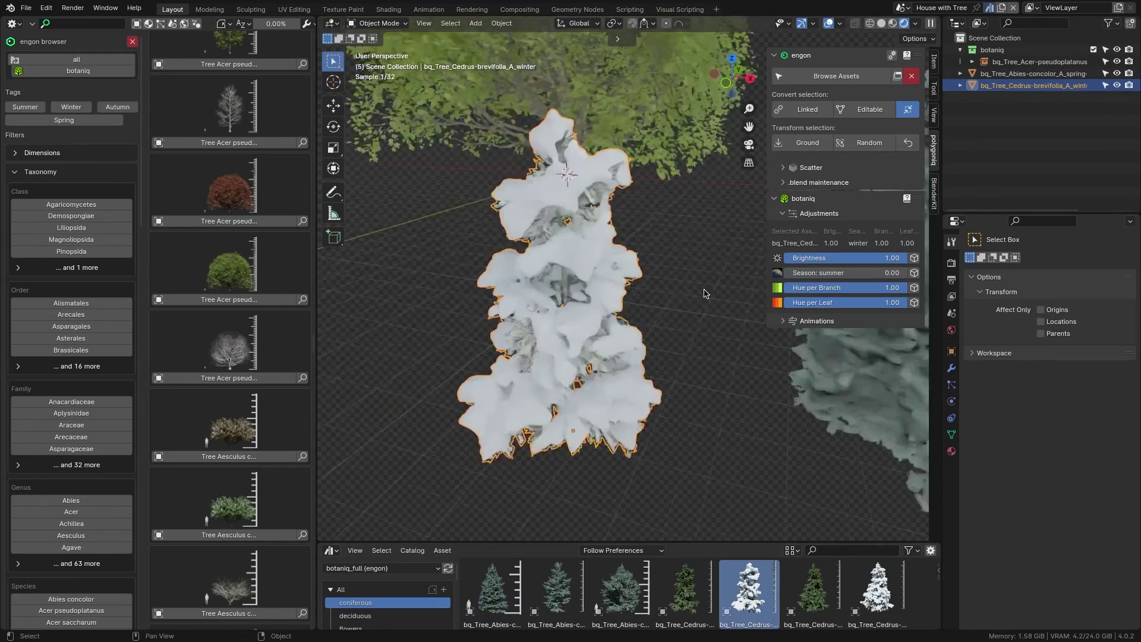
Step: Browse the grass and flower catalogs in the Asset Browser
scroll(665, 260, up, 5)
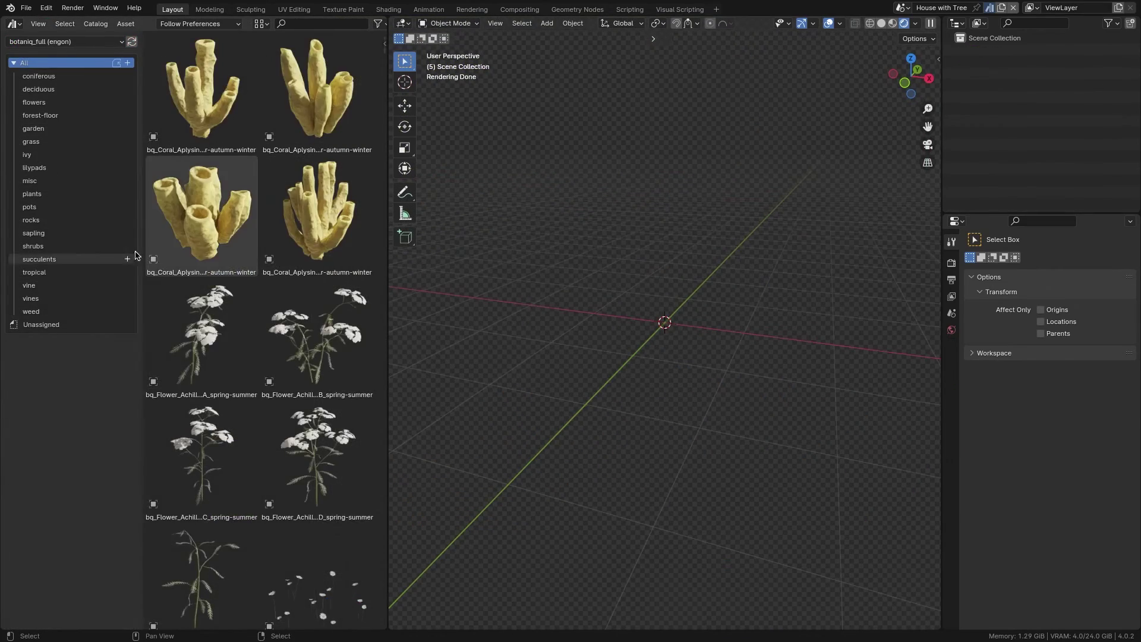
click(33, 142)
scroll(275, 156, down, 8)
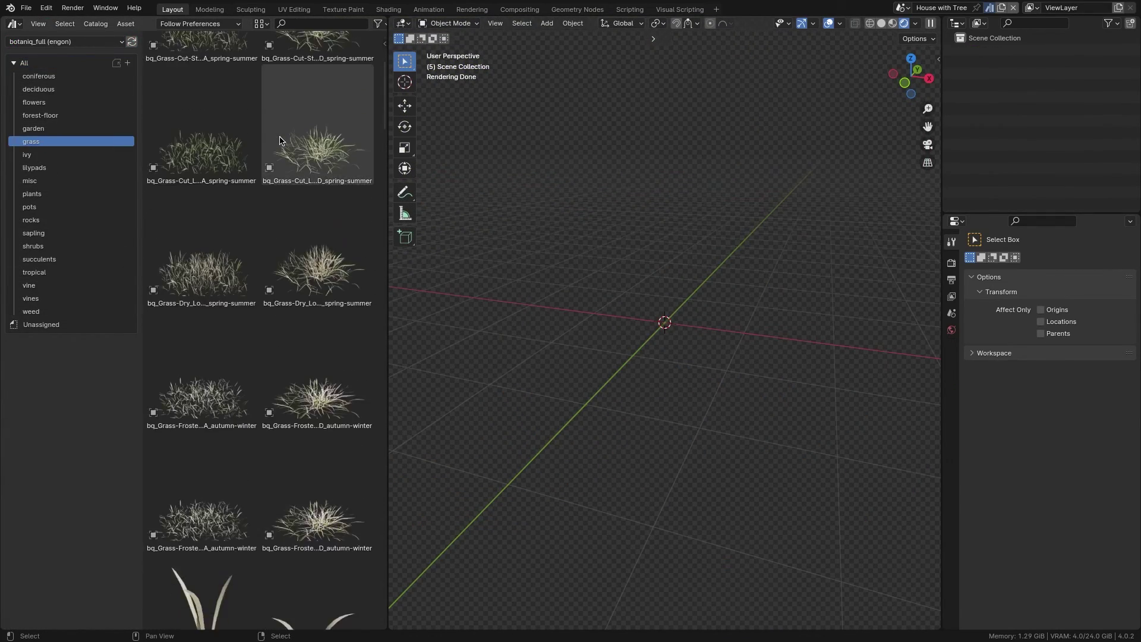
scroll(275, 155, down, 4)
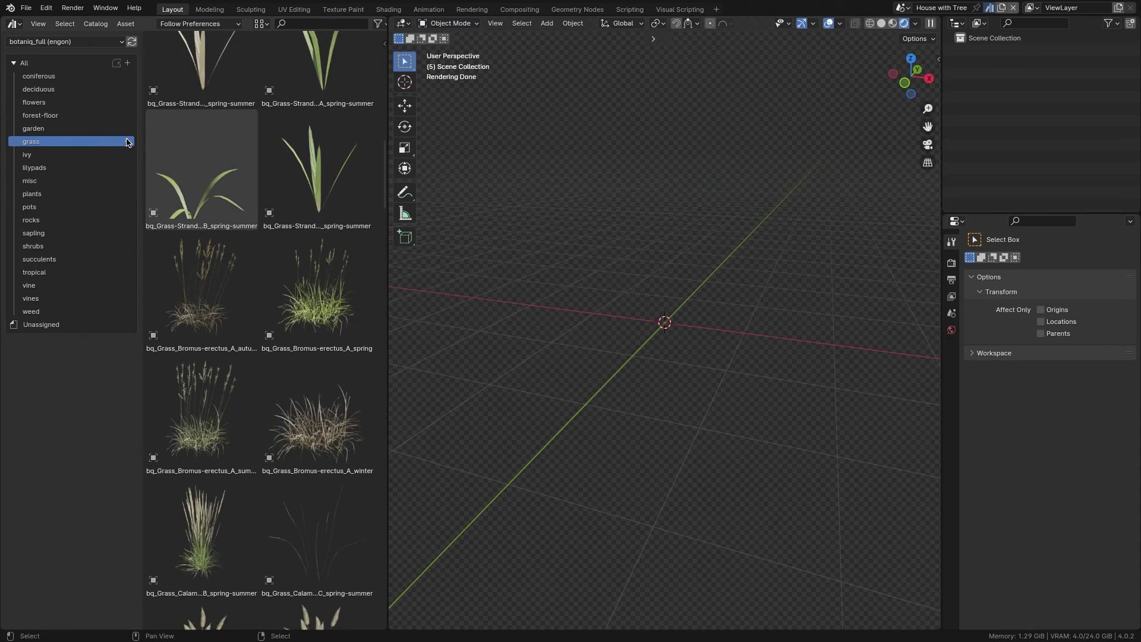
click(60, 102)
scroll(260, 183, down, 15)
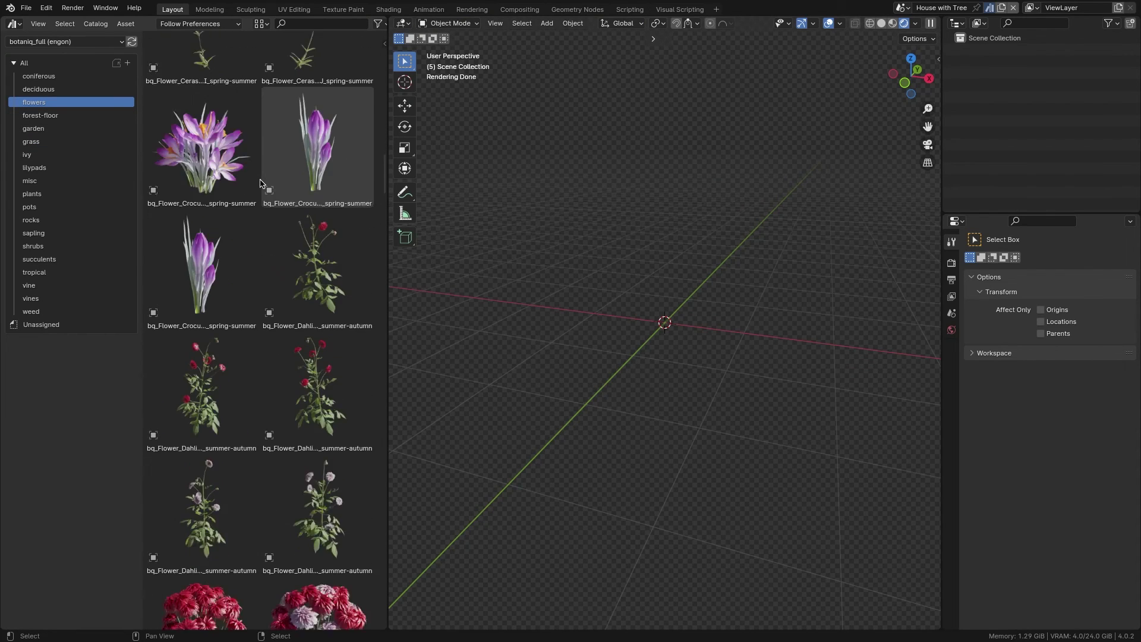
scroll(260, 183, down, 1)
Step: Check the vine and pps vines catalogs, then scroll to the pps grass patches
click(35, 286)
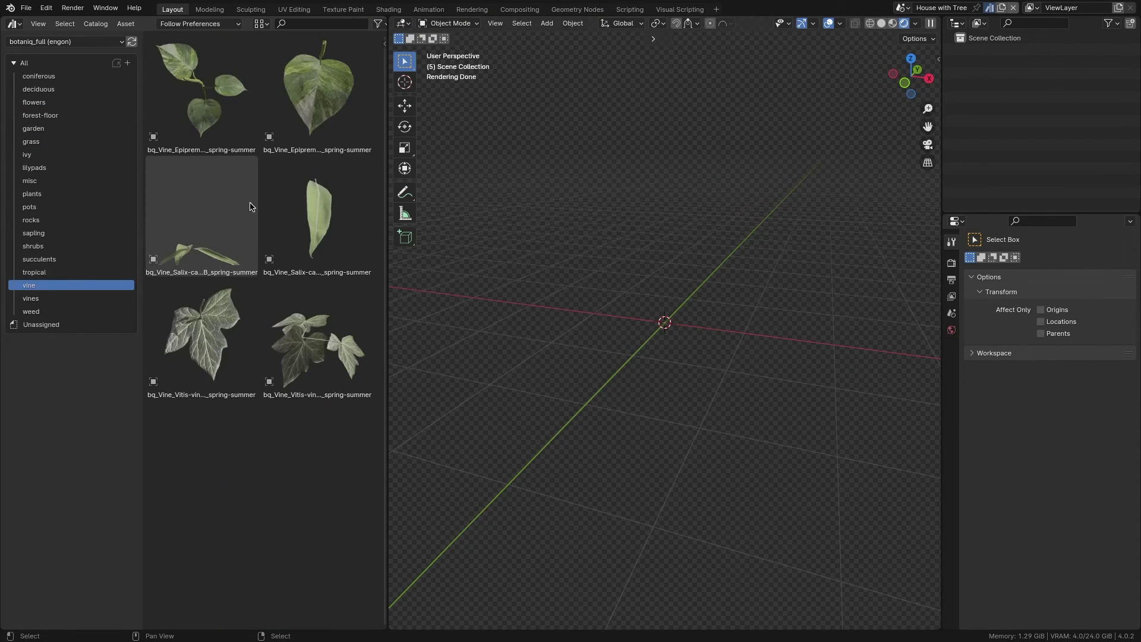
click(65, 298)
click(53, 146)
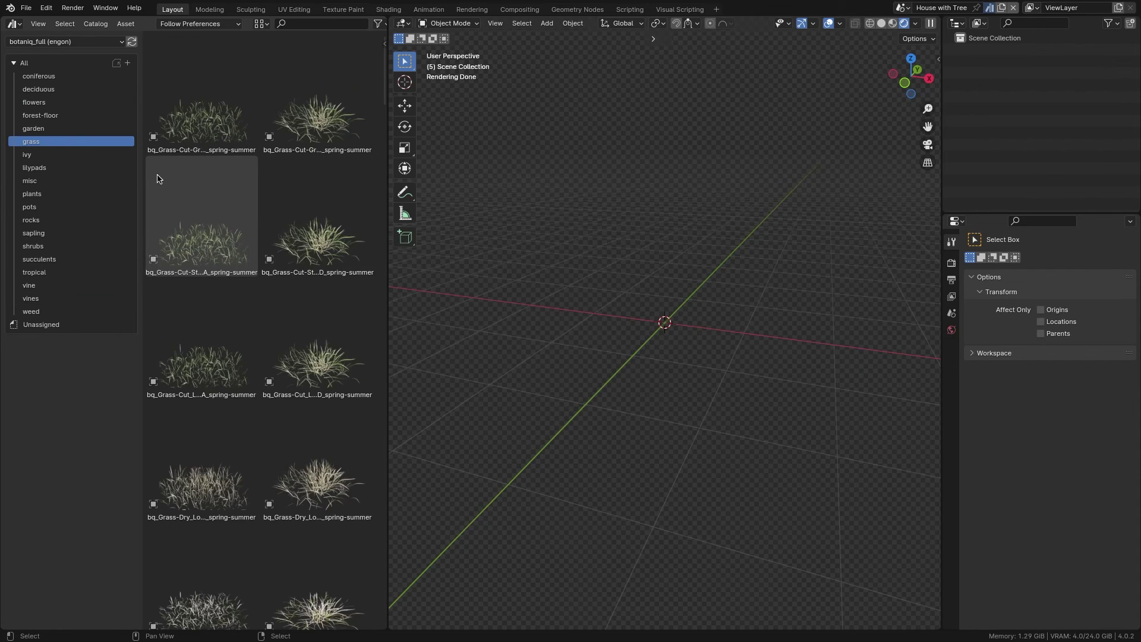
scroll(333, 232, down, 10)
scroll(374, 269, down, 15)
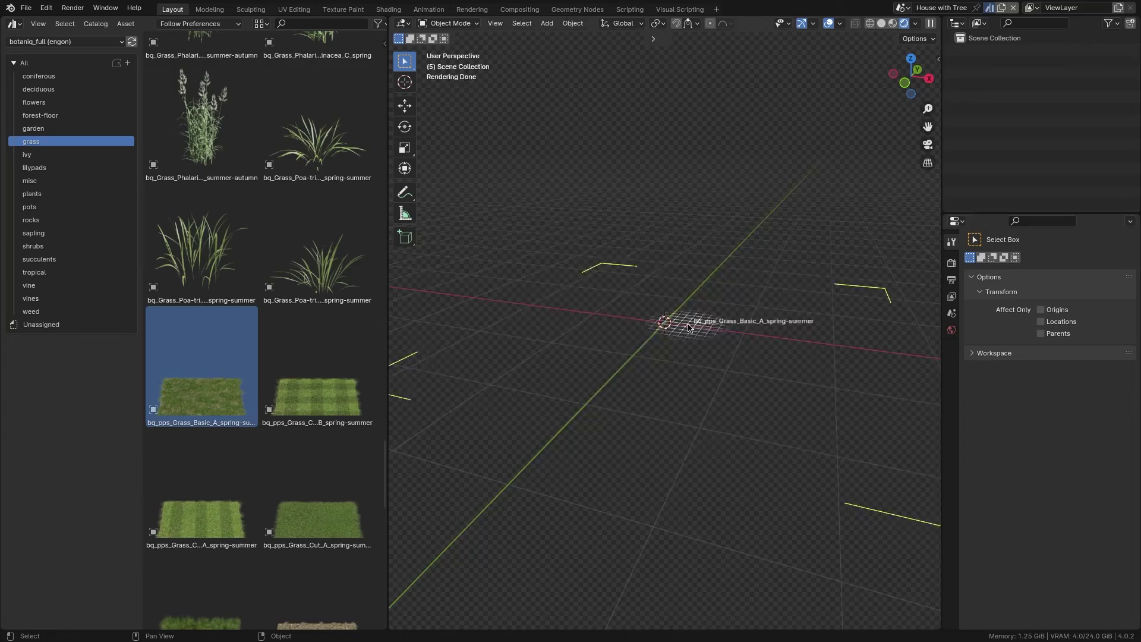
Step: Try the Grass Basic A, Cut-striped, dry and European Meadow grass patches, then delete them
drag(689, 327, 688, 327)
drag(317, 392, 683, 238)
drag(201, 517, 684, 208)
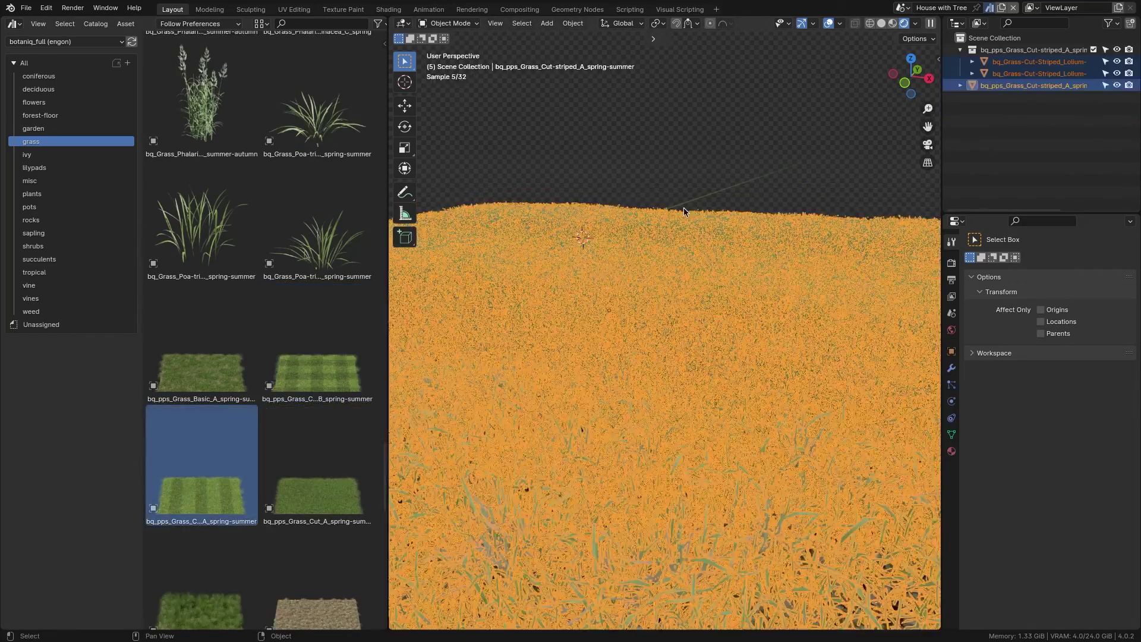
key(ctrl+z)
scroll(262, 298, down, 5)
drag(318, 282, 711, 171)
key(ctrl+z)
drag(317, 380, 636, 132)
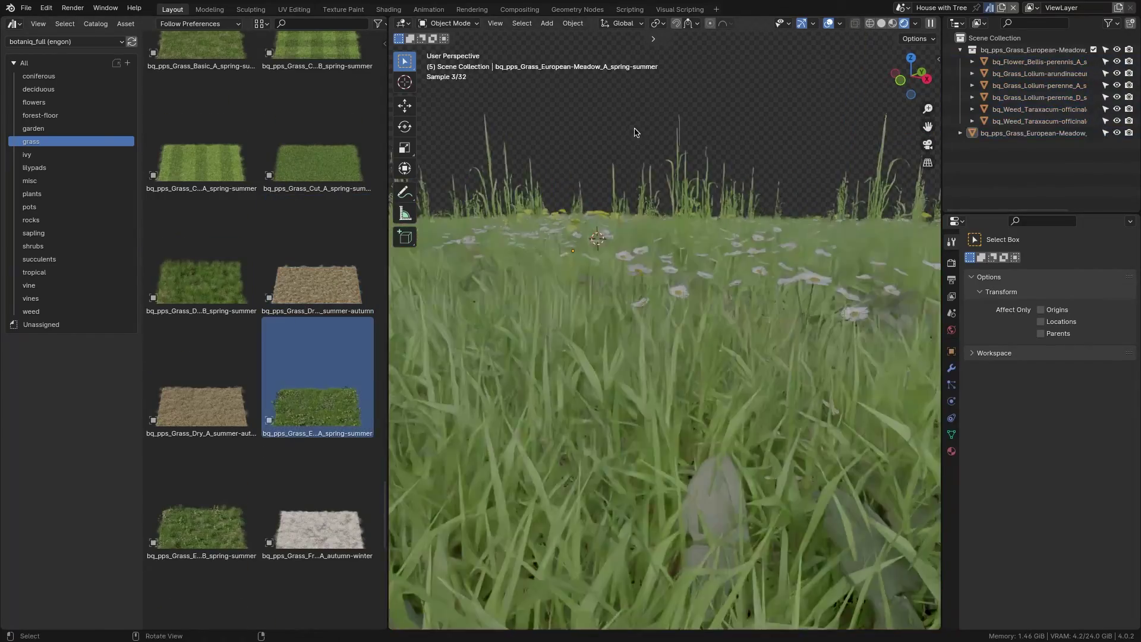
key(a)
key(Delete)
Step: Browse the rocks, pots, misc and lilypads catalogs, placing and undoing a coral
click(31, 220)
click(29, 207)
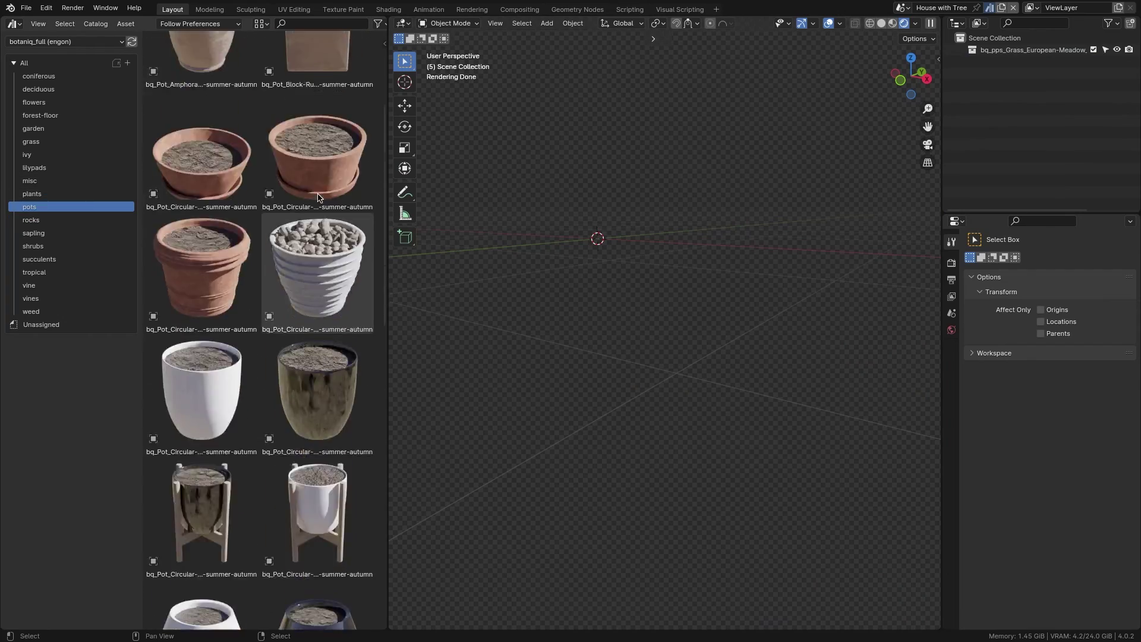
click(30, 180)
scroll(262, 297, down, 10)
click(34, 167)
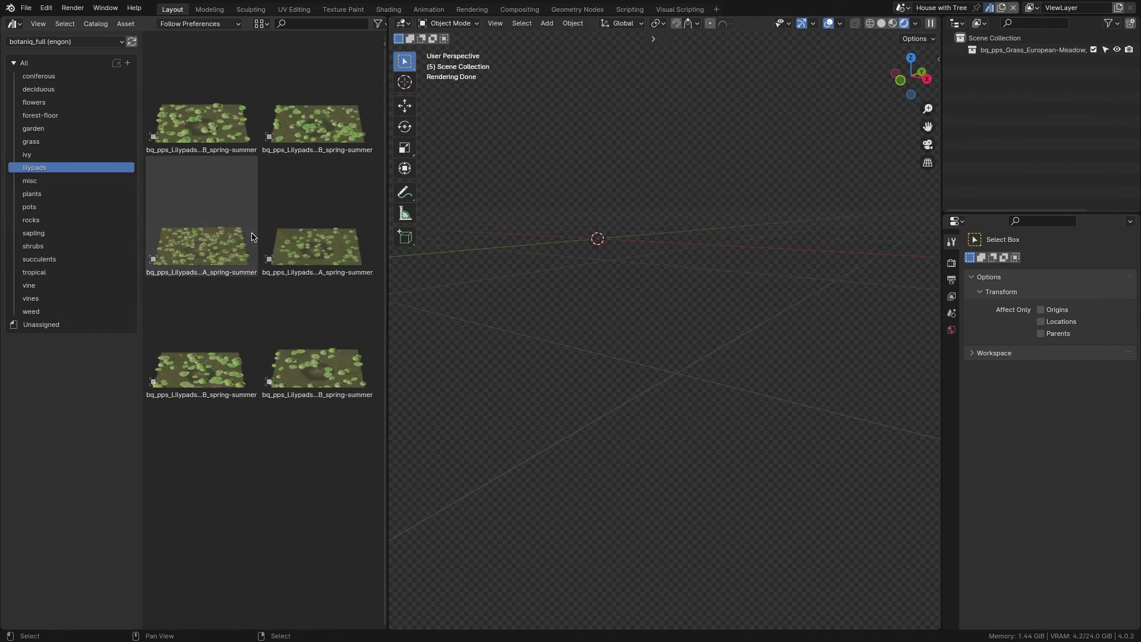
click(29, 181)
drag(202, 229, 736, 383)
key(ctrl+z)
Step: Place and undo the Rocks_Coast_A set, then frame the view on a pot
click(31, 220)
drag(202, 95, 647, 327)
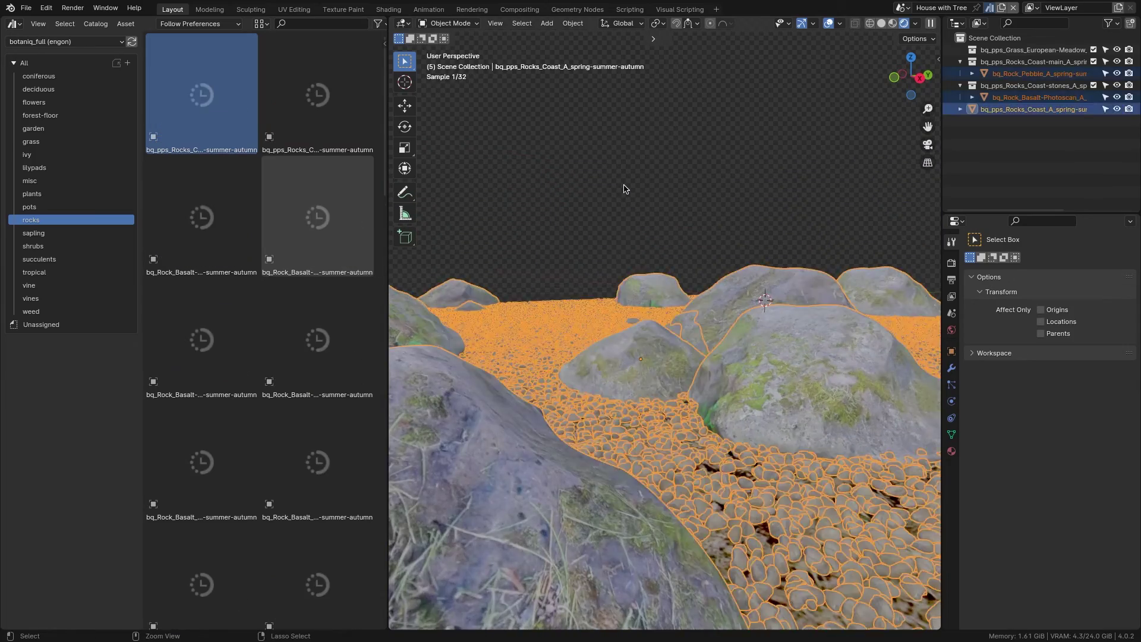
key(ctrl+z)
key(ctrl+z)
click(29, 207)
key(KP_Decimal)
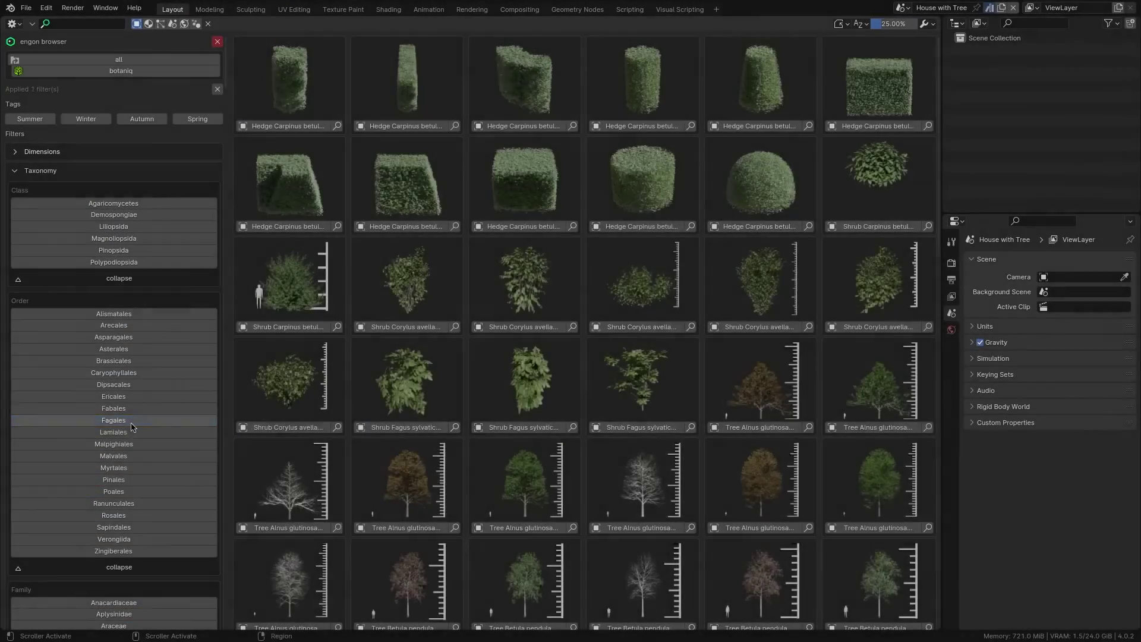
Step: Filter the plants by the Pinales order and the Salicaceae family
click(114, 480)
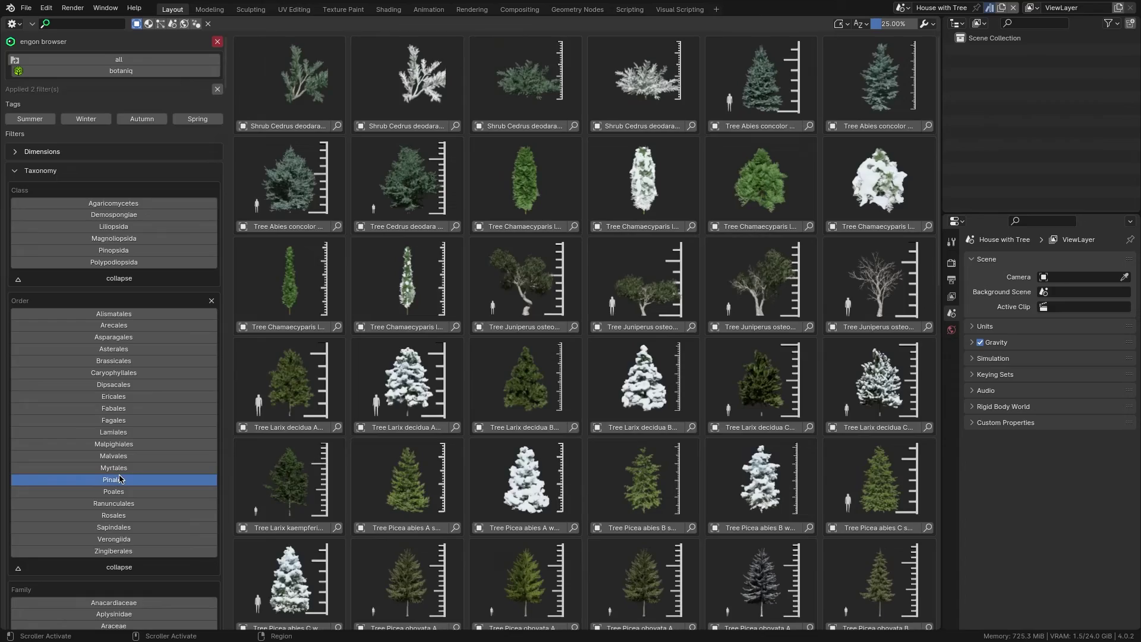
scroll(119, 416, down, 10)
click(119, 405)
scroll(119, 427, down, 3)
click(118, 447)
scroll(117, 457, down, 2)
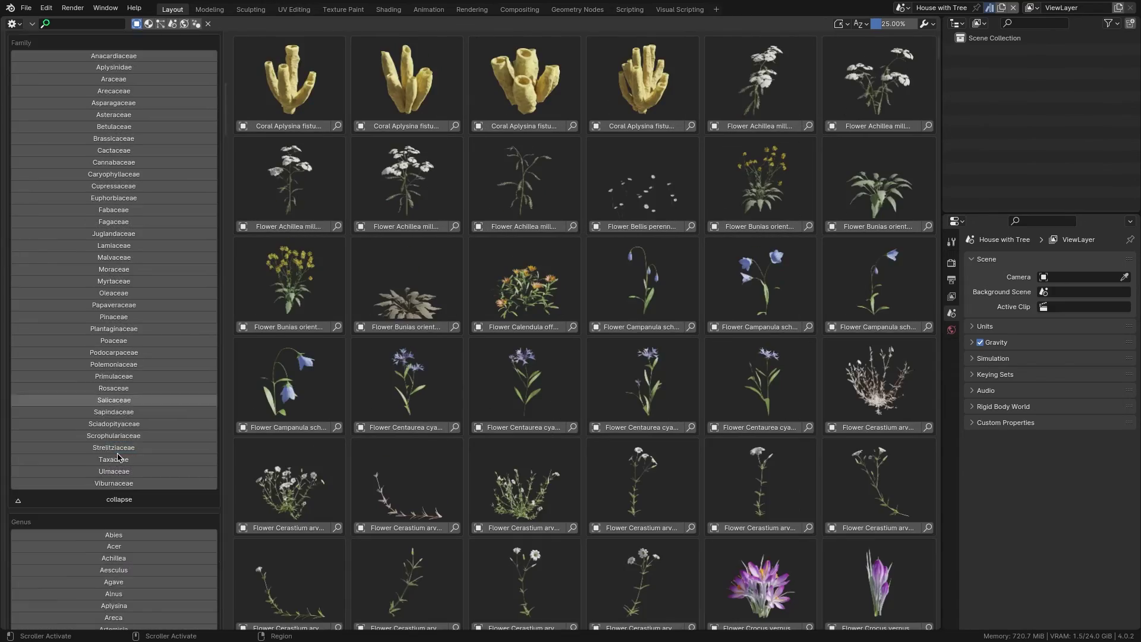
scroll(117, 454, down, 4)
Step: Filter the plants to the Carpinus genus, then clear the genus filter
click(118, 449)
scroll(118, 452, down, 4)
click(118, 449)
scroll(118, 458, down, 1)
click(117, 451)
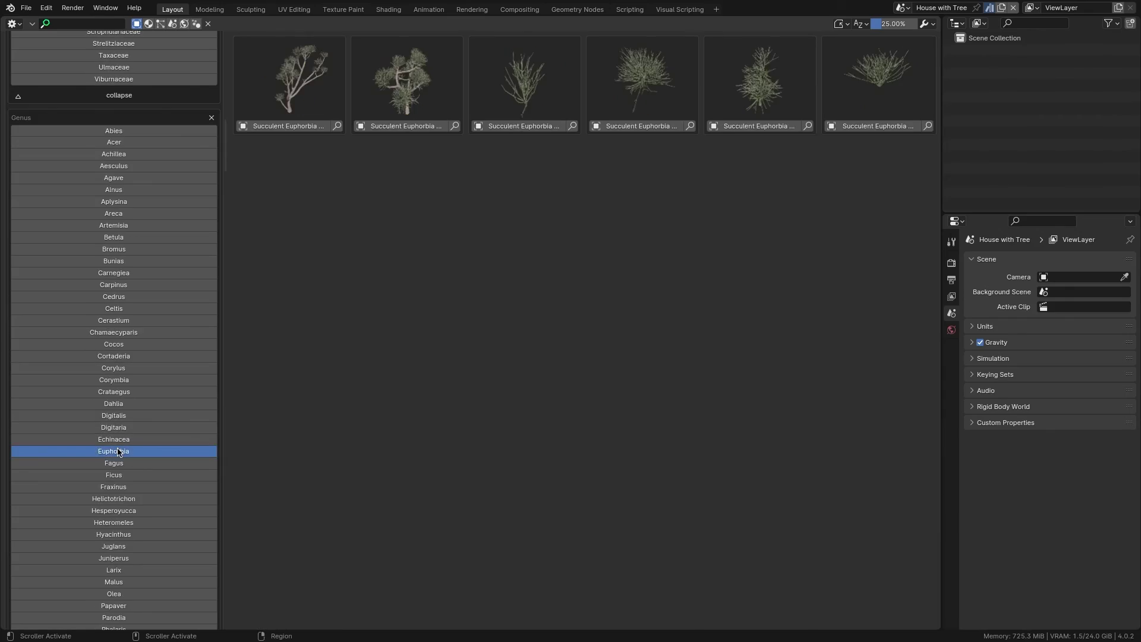
click(118, 451)
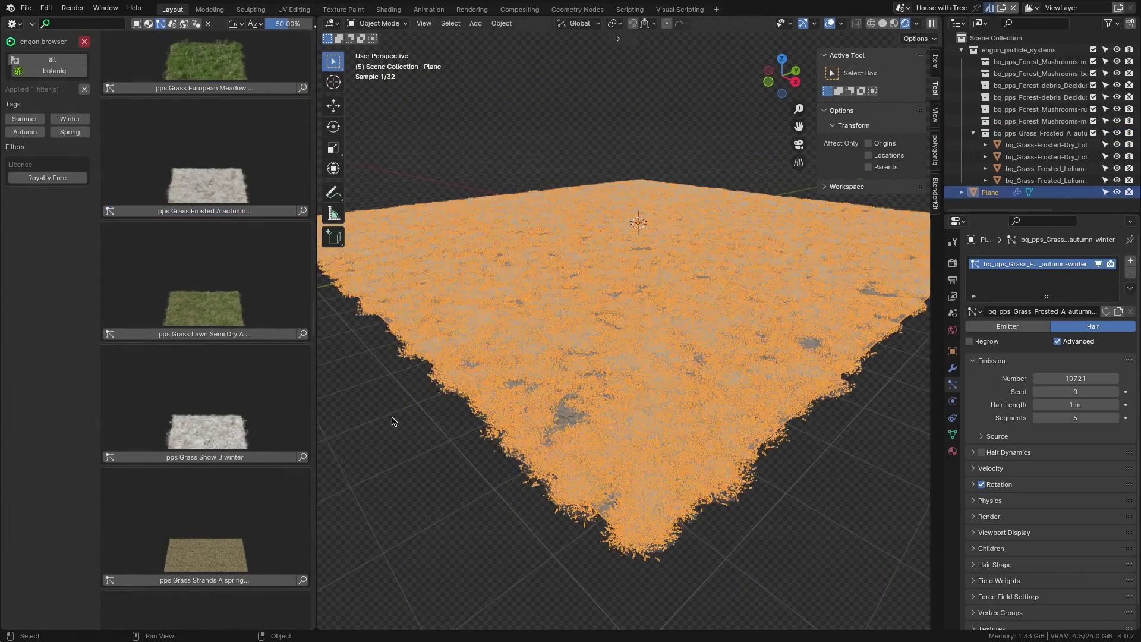
Step: Swap the frosted grass for the Snow B winter preset, then undo it
scroll(479, 502, up, 5)
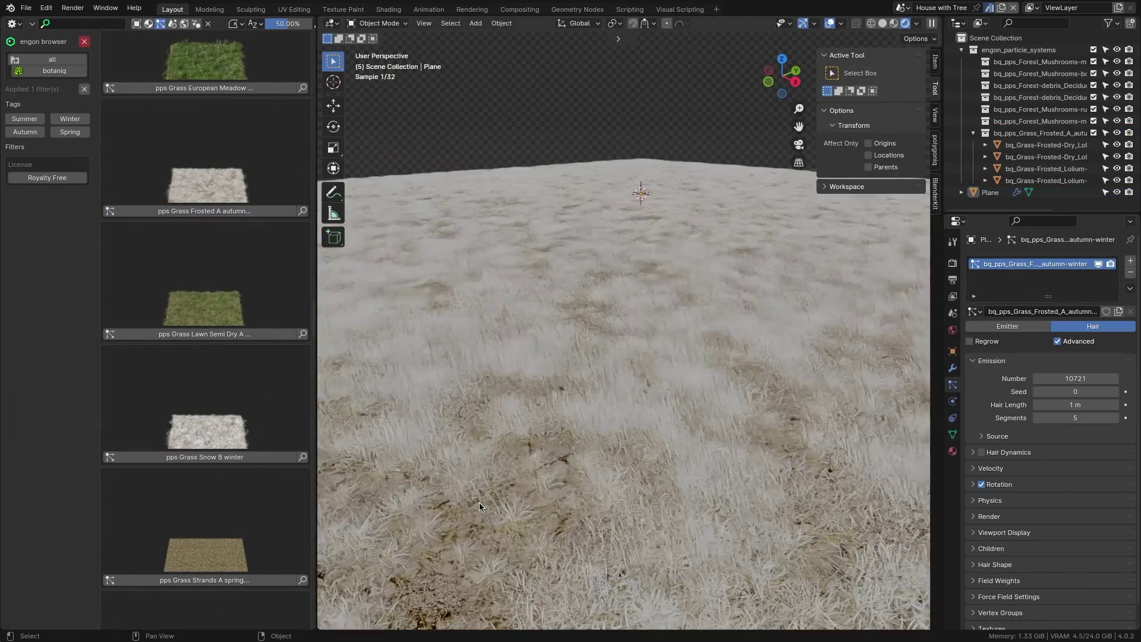
click(206, 457)
key(ctrl+z)
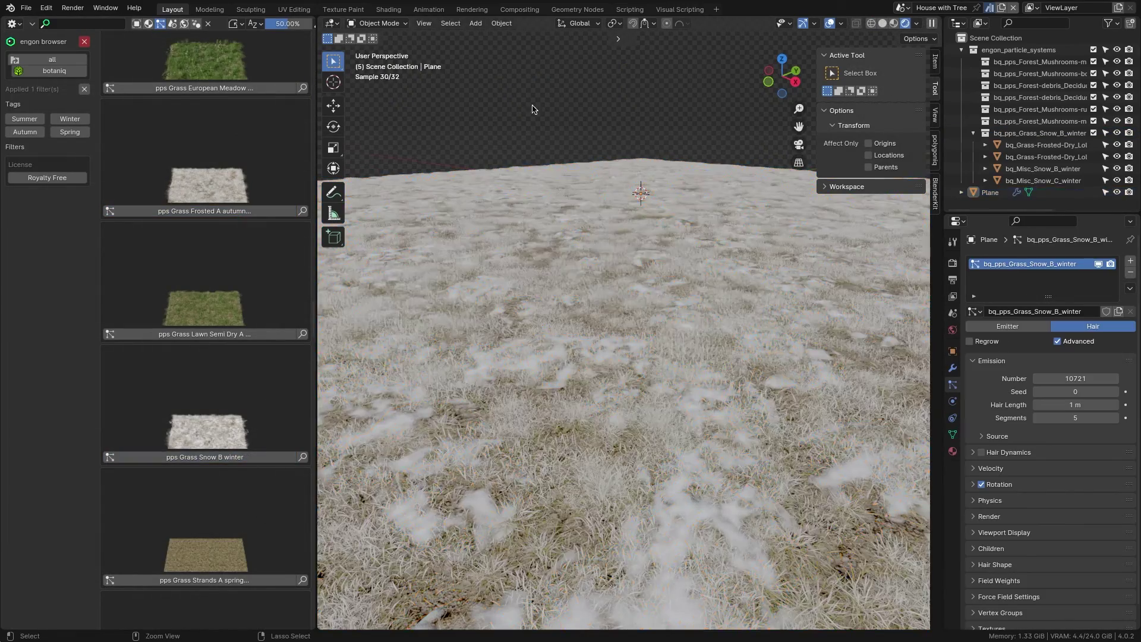
scroll(233, 425, down, 5)
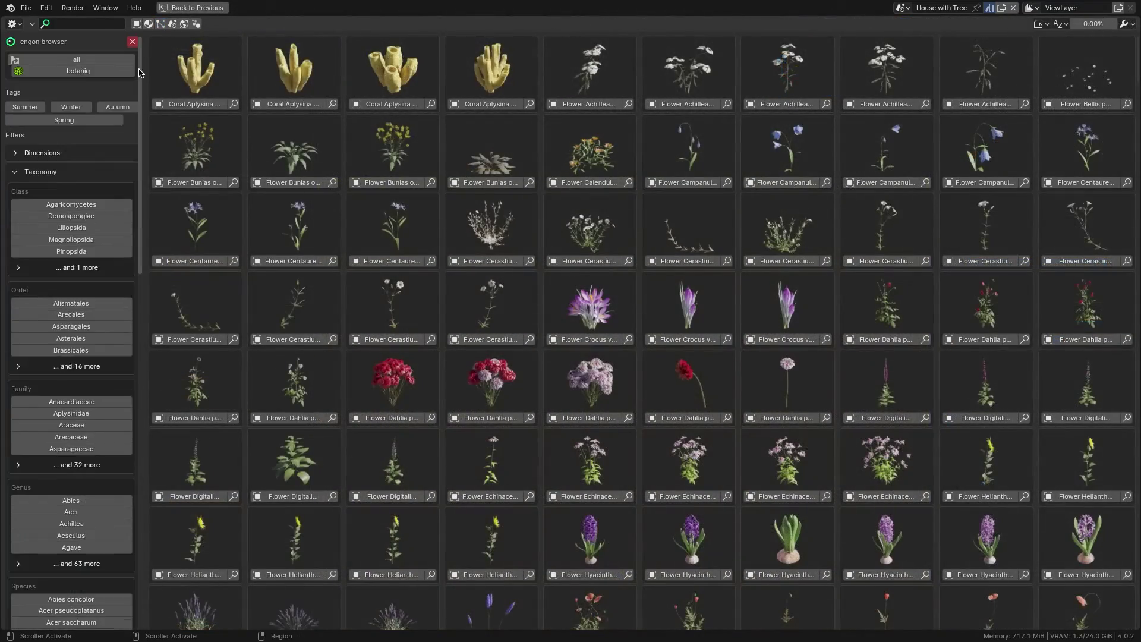
Step: Show only the Flowers category and switch between asset type filters back to 3D plants
click(78, 71)
click(88, 109)
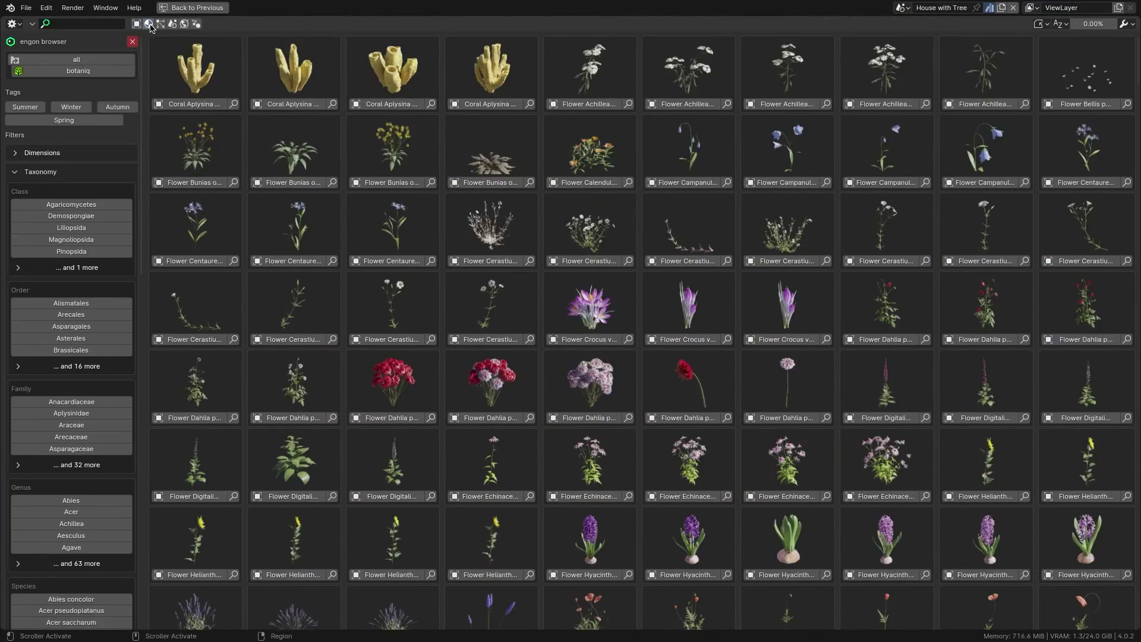
click(148, 23)
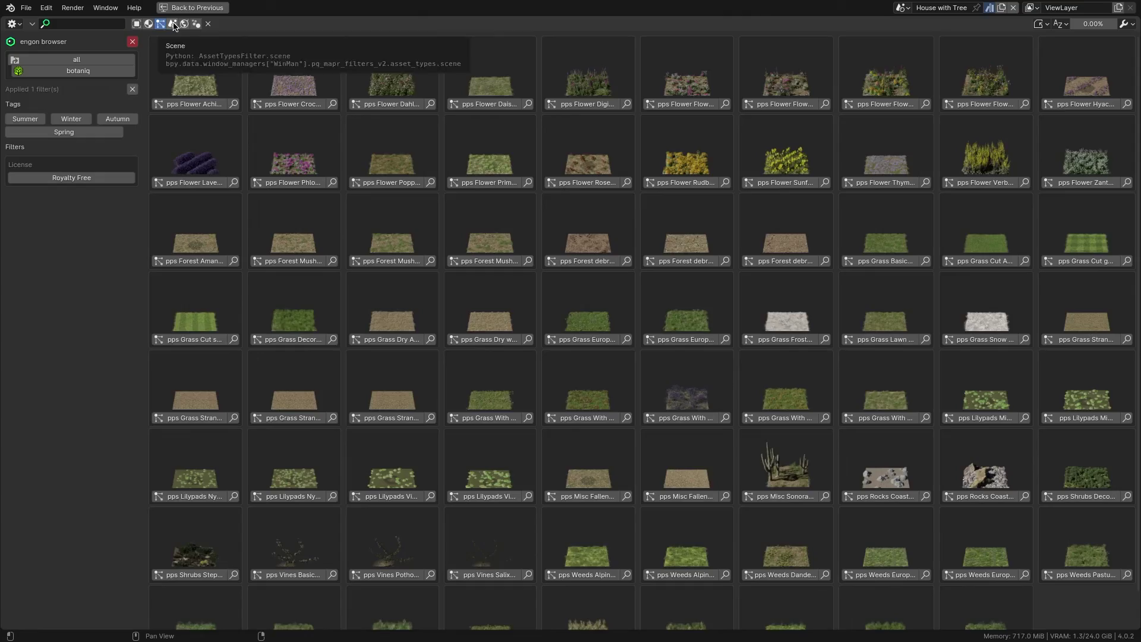
click(148, 24)
click(196, 24)
click(136, 24)
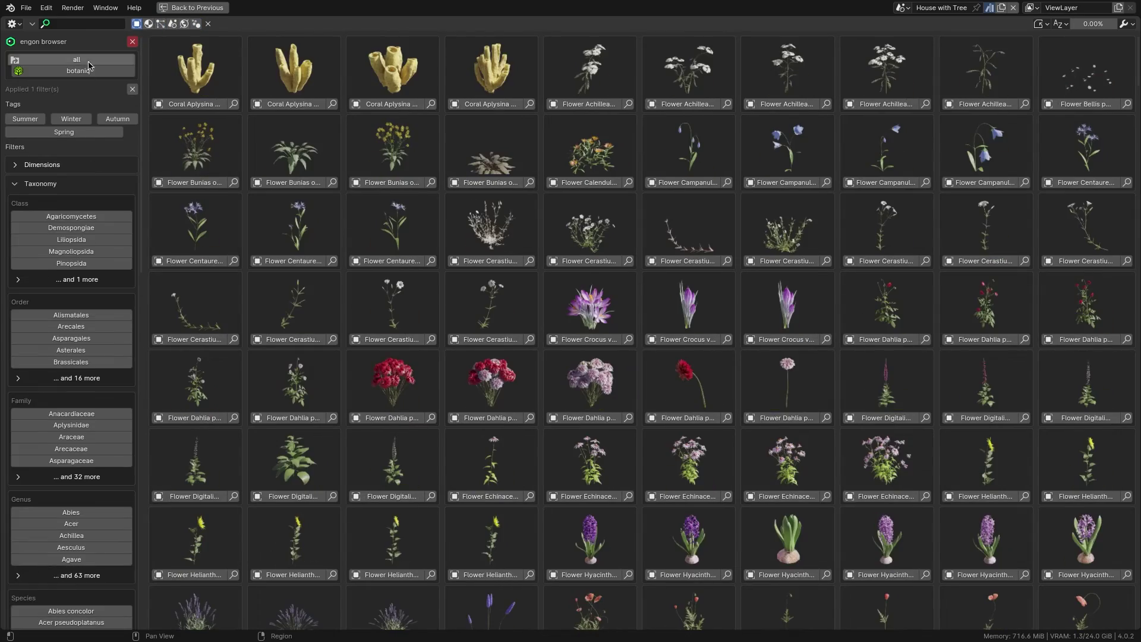
Step: Filter by the Autumn season, then Summer, and collapse the Taxonomy filters
click(117, 119)
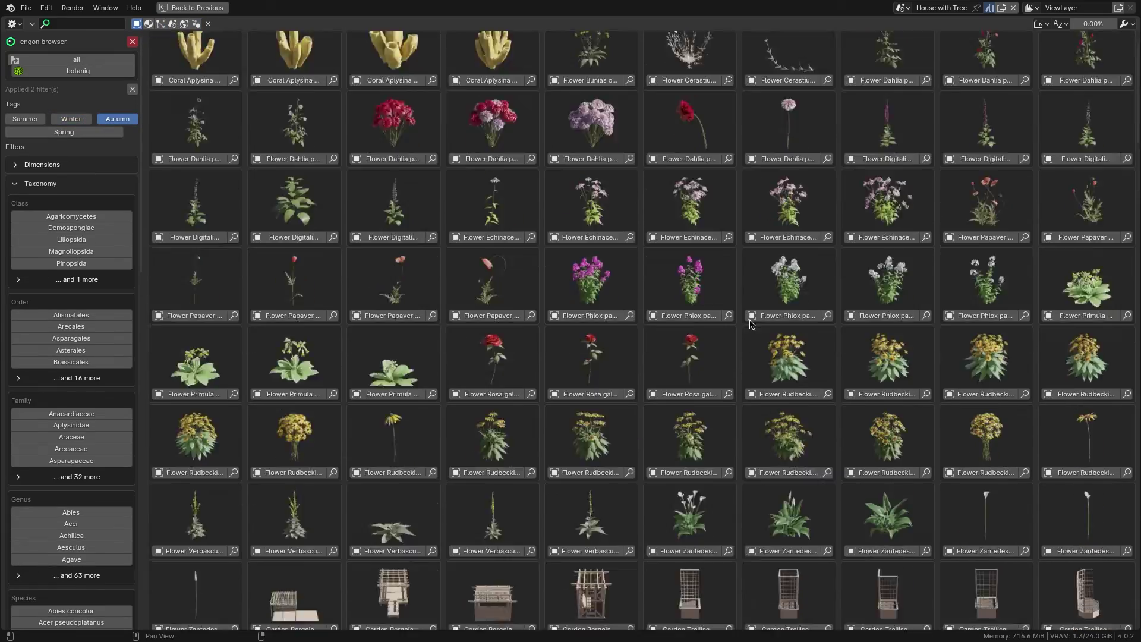
scroll(736, 444, down, 20)
click(25, 119)
scroll(642, 333, up, 20)
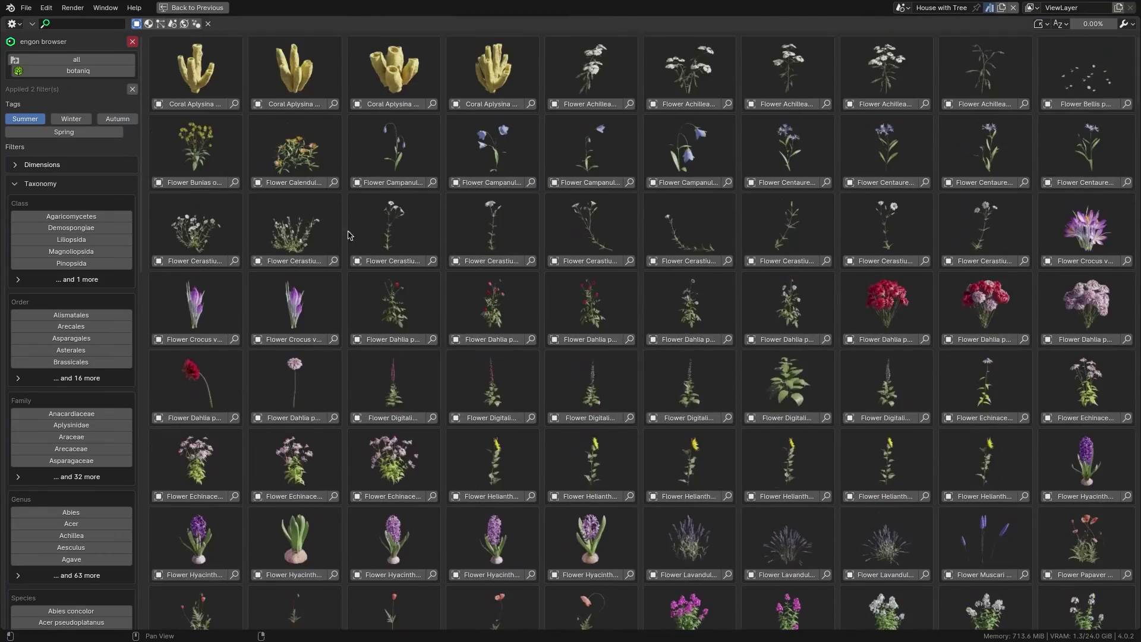
click(40, 184)
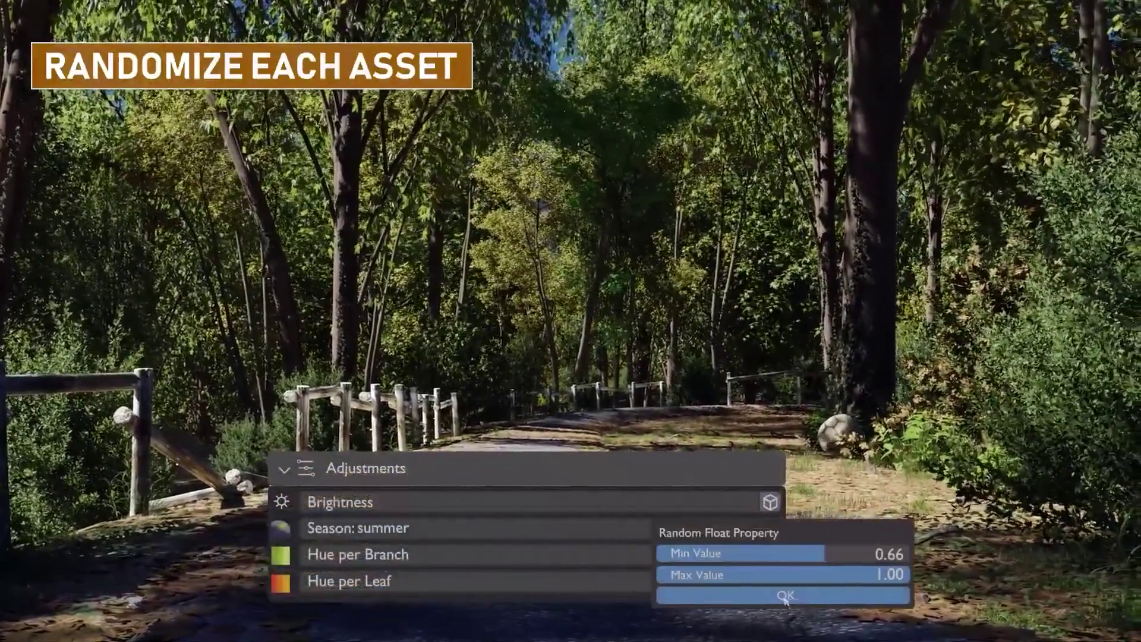
Step: Apply the random brightness range of 0.66 to 1.00
click(785, 595)
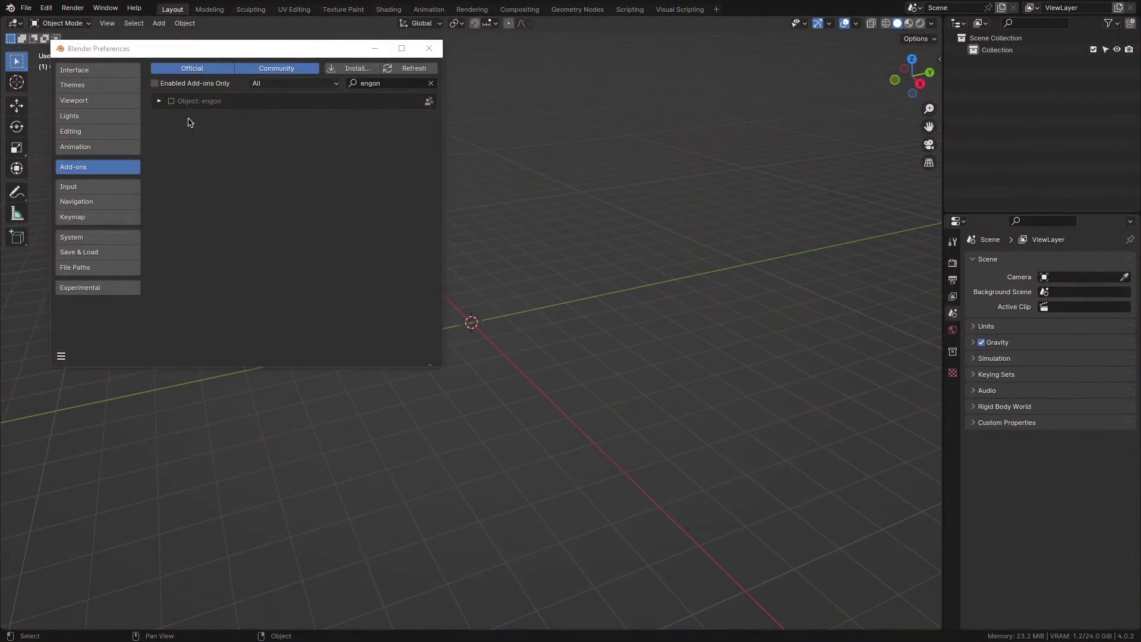
Step: Install the botaniq_full-7.0.0.paq asset pack from the file browser
click(199, 236)
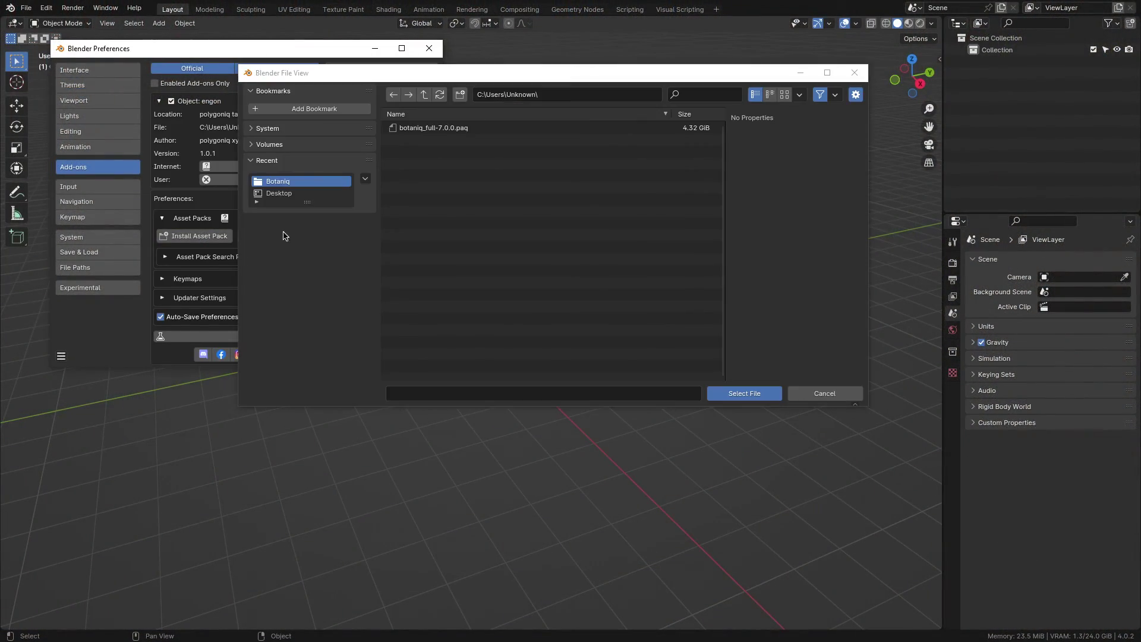
click(744, 394)
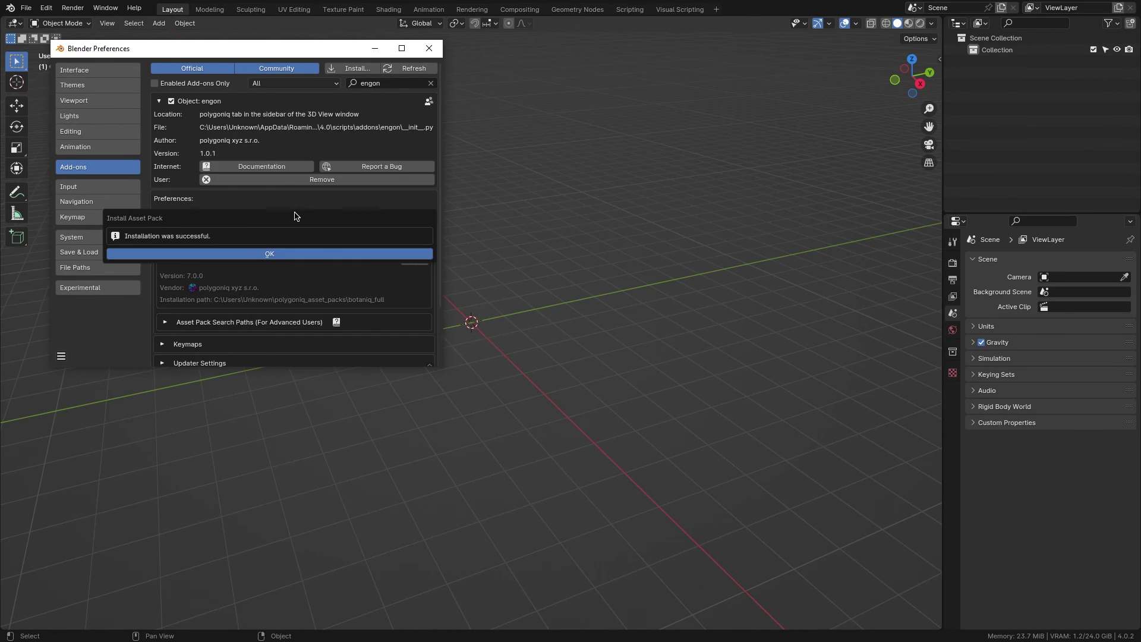
Step: Save preferences, split the 3D view and show a widened engon asset browser on the left
click(92, 319)
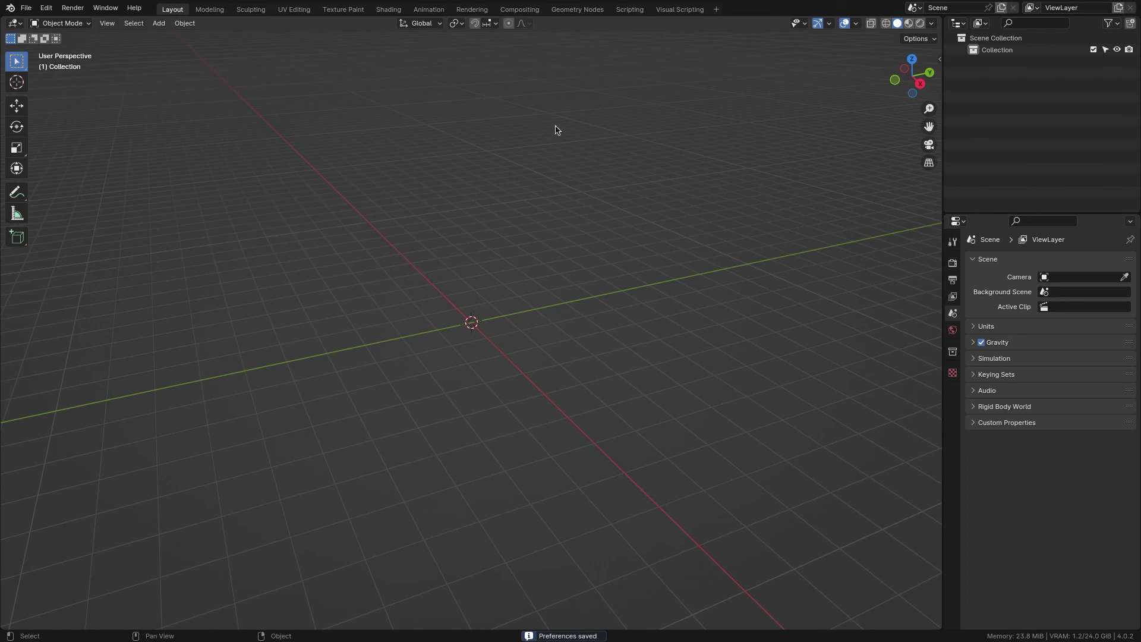
drag(26, 27, 332, 36)
click(14, 23)
click(835, 76)
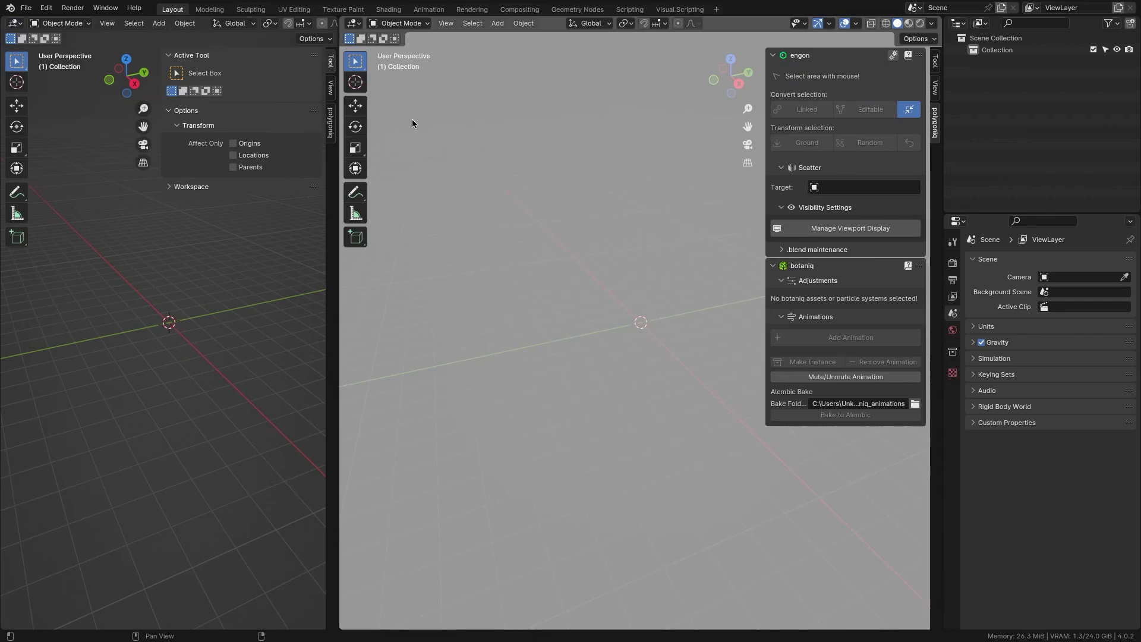
click(137, 311)
drag(339, 262, 424, 255)
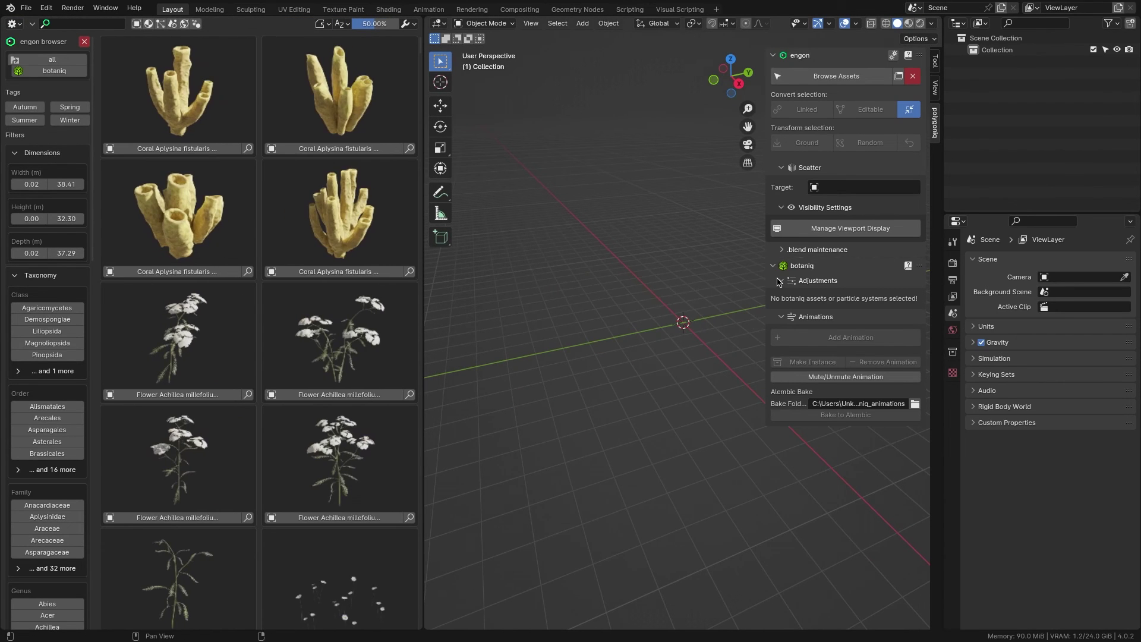
scroll(208, 284, down, 4)
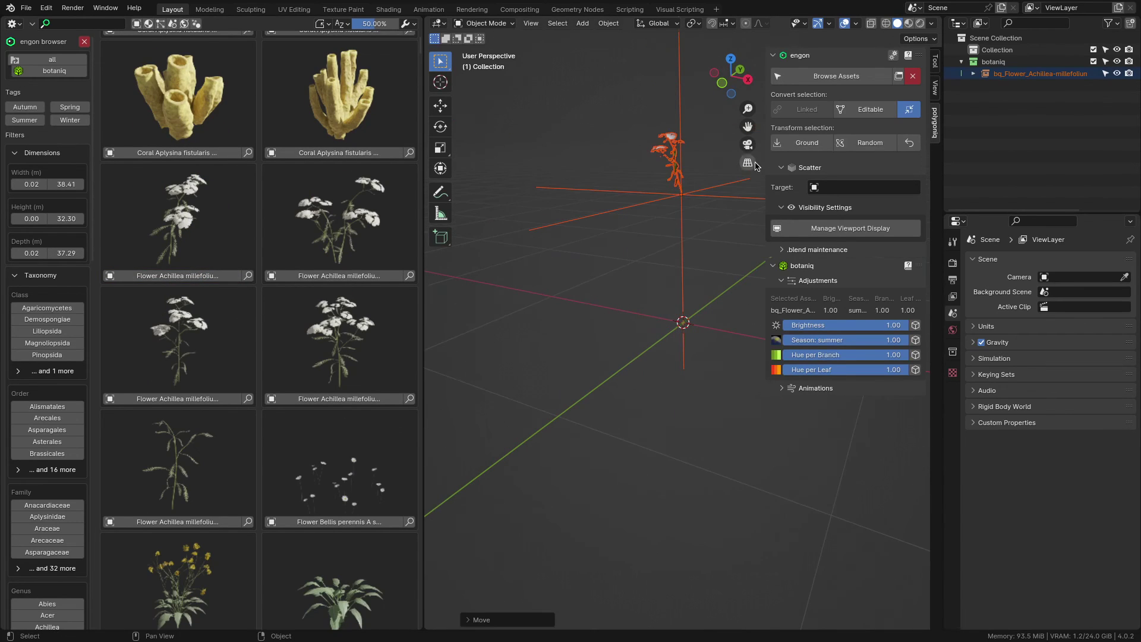
Step: Add a plane and select the Achillea yarrow flower
key(shift+a)
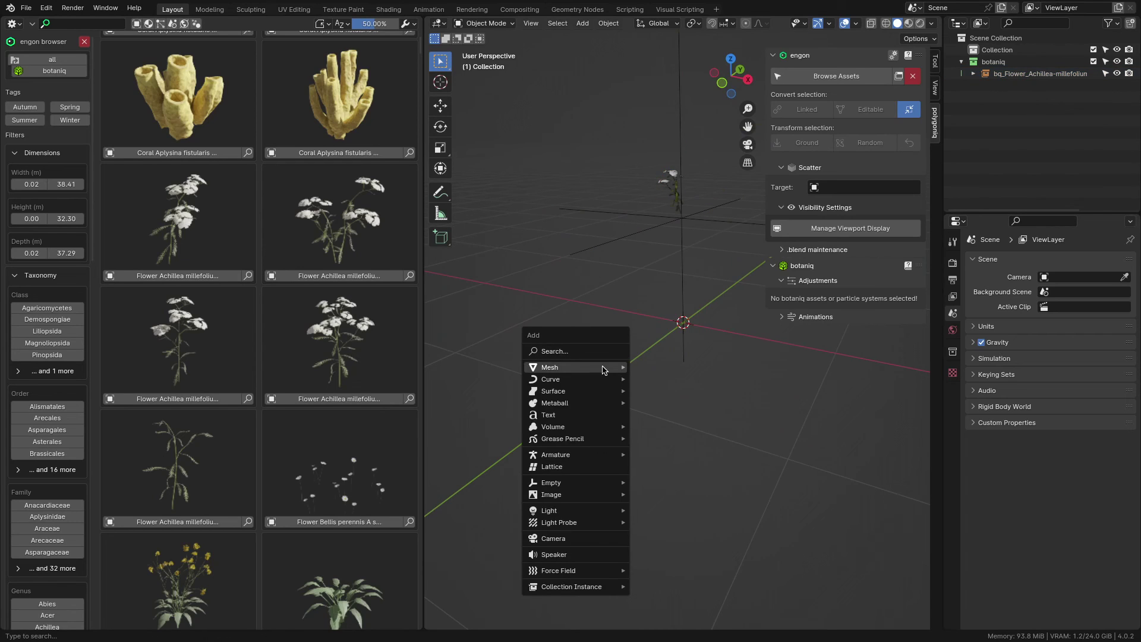
click(657, 379)
click(682, 200)
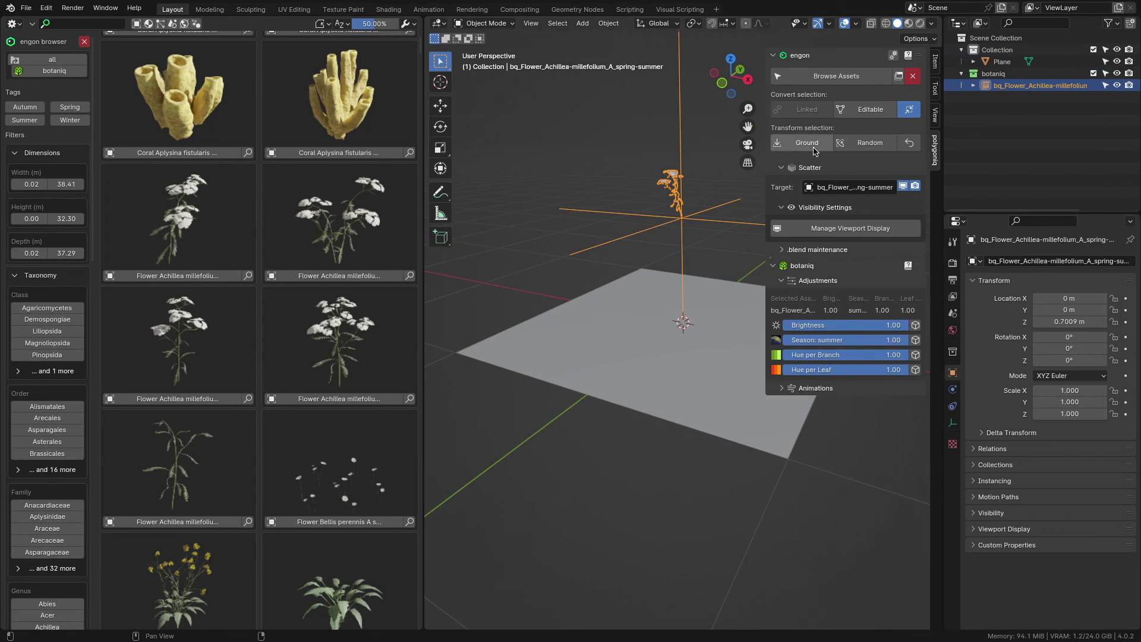
middle_drag(640, 272, 654, 298)
scroll(654, 297, up, 4)
click(660, 309)
Step: Make Alt+D linked duplicates of the yarrow into a grid of sixteen flowers
key(KP_7)
key(alt+d)
click(705, 287)
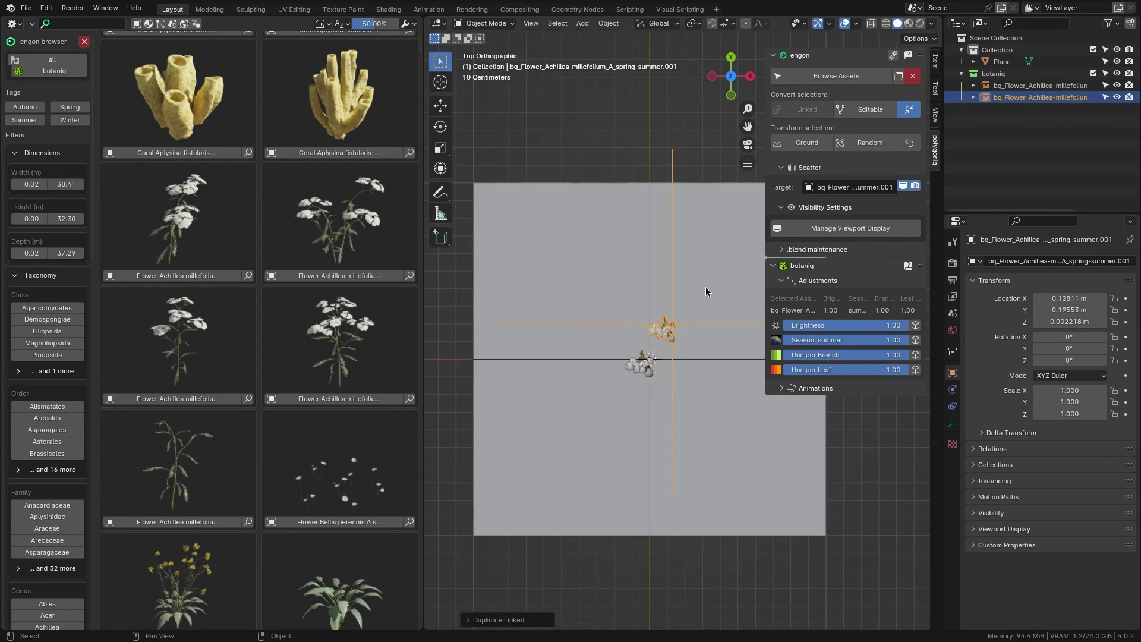
key(a)
key(alt+d)
key(alt+d)
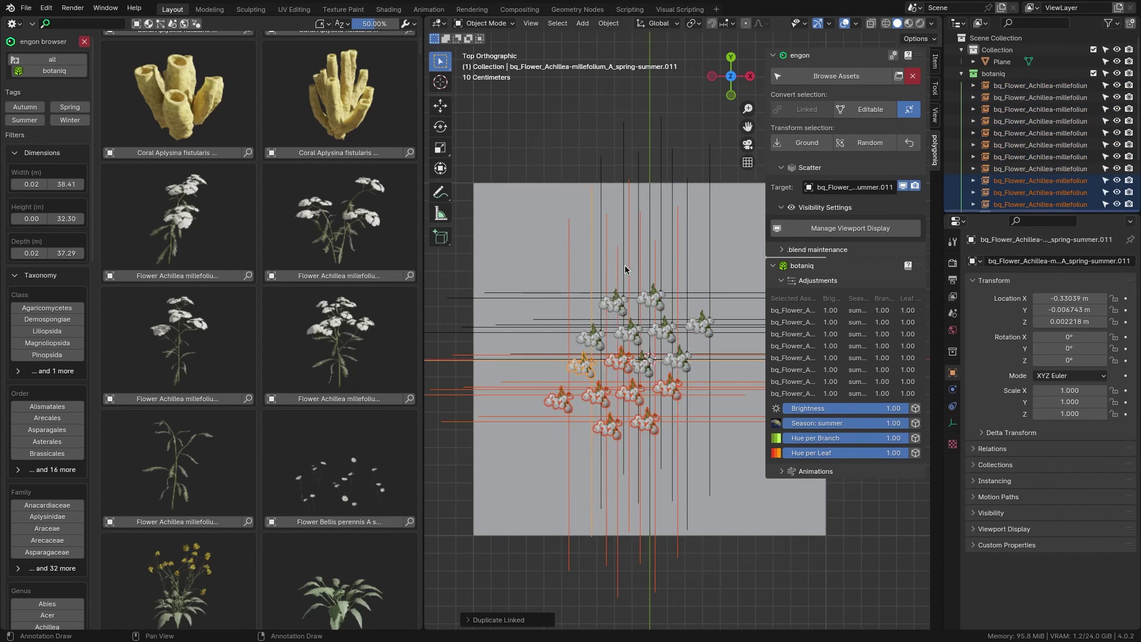
click(625, 265)
key(a)
middle_drag(626, 265, 689, 283)
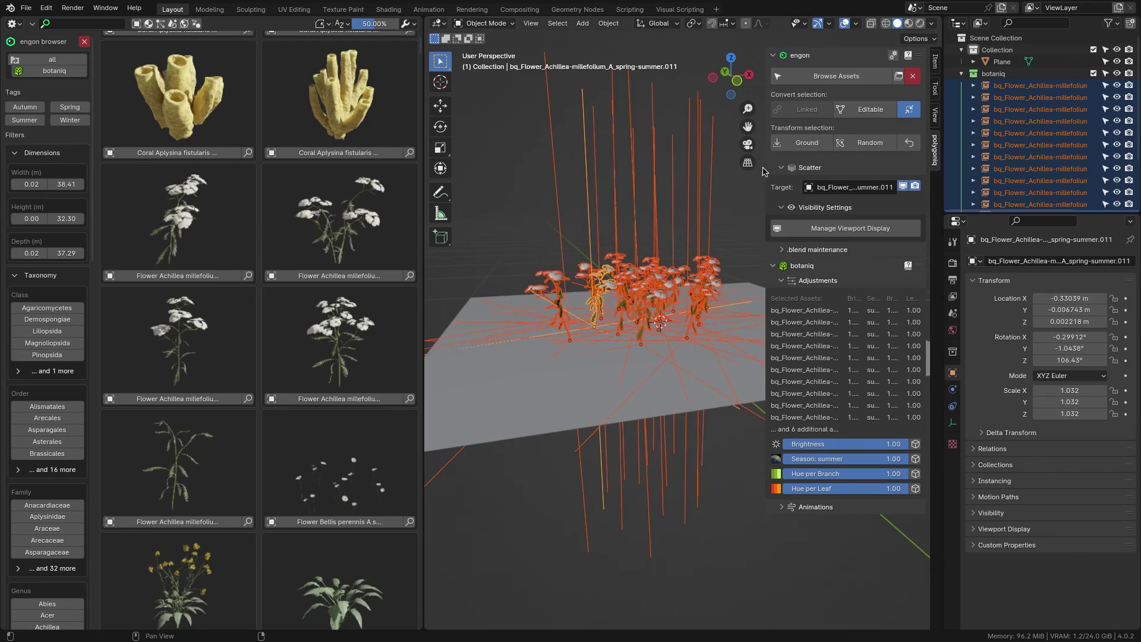
middle_drag(765, 172, 642, 185)
drag(423, 297, 272, 298)
scroll(534, 204, up, 3)
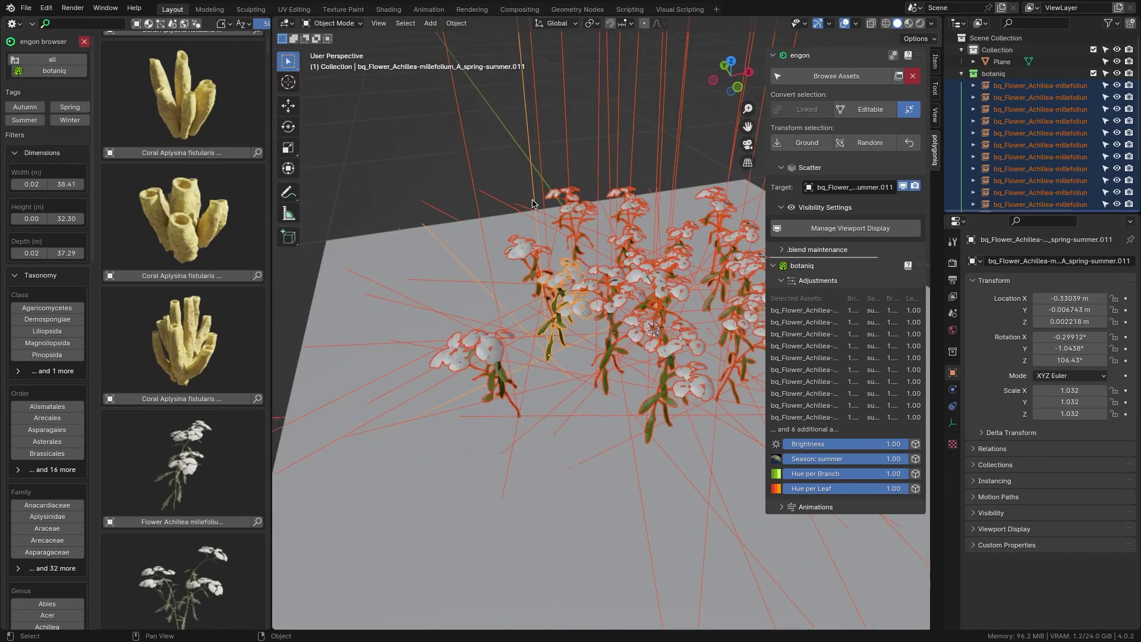
Step: Randomize the sixteen flowers' rotation and scale with engon's Random transform several times
click(868, 143)
click(867, 142)
click(868, 143)
click(868, 143)
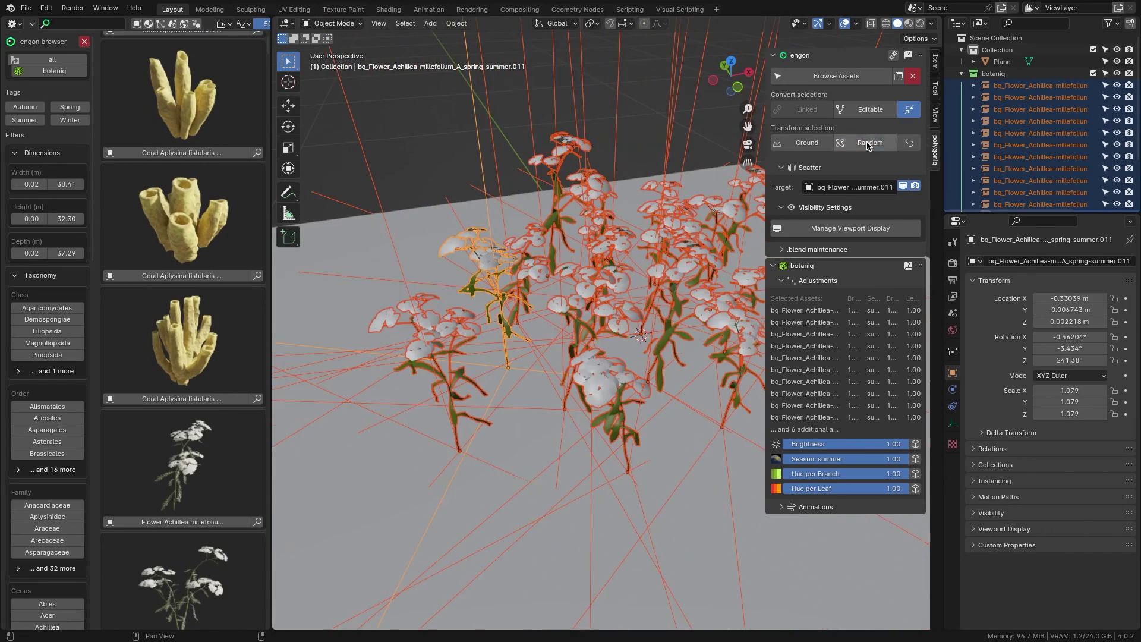
click(869, 144)
click(877, 141)
click(878, 141)
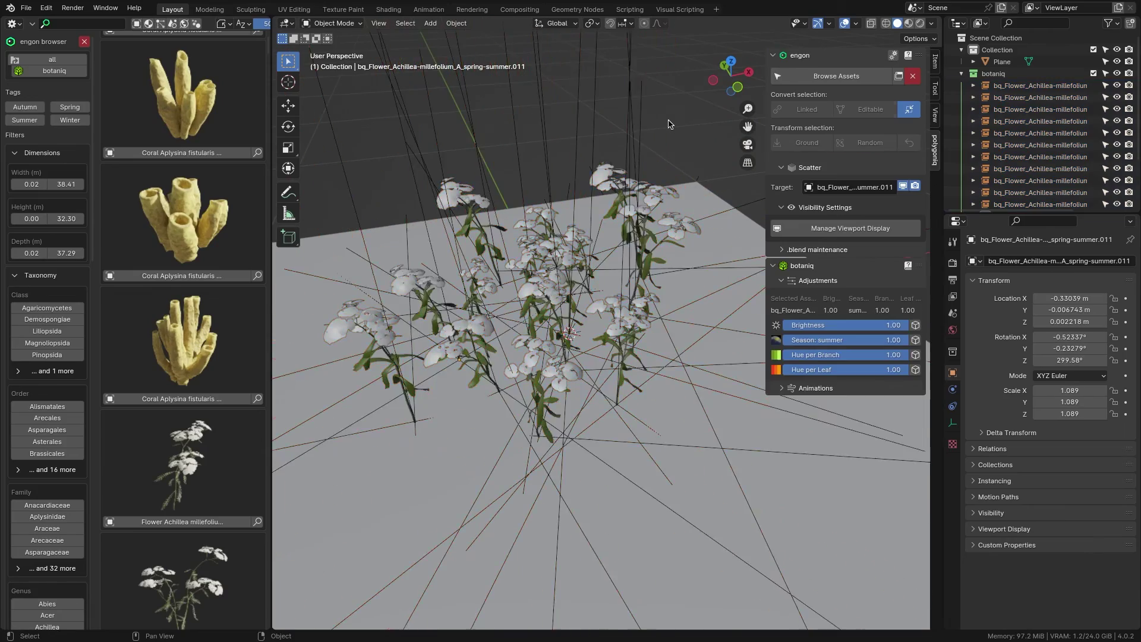
click(878, 141)
click(878, 142)
Step: Scatter Gabbro rocks over the plane with scale randomness 0.689 and rotation randomize 1.0
scroll(204, 232, down, 8)
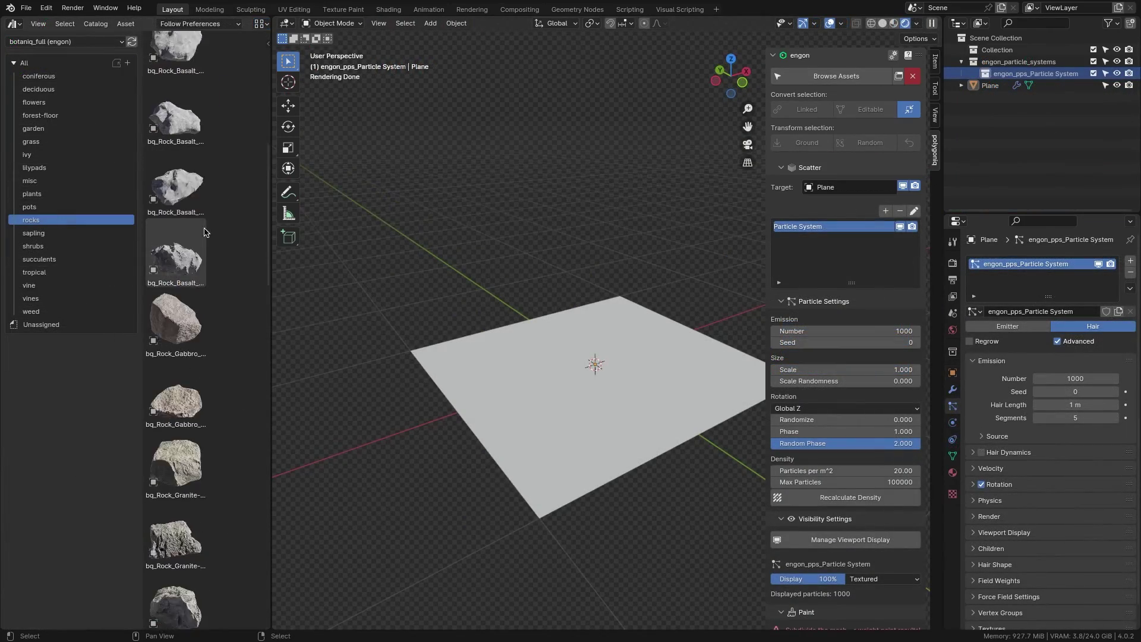
drag(393, 224, 390, 222)
scroll(871, 271, down, 5)
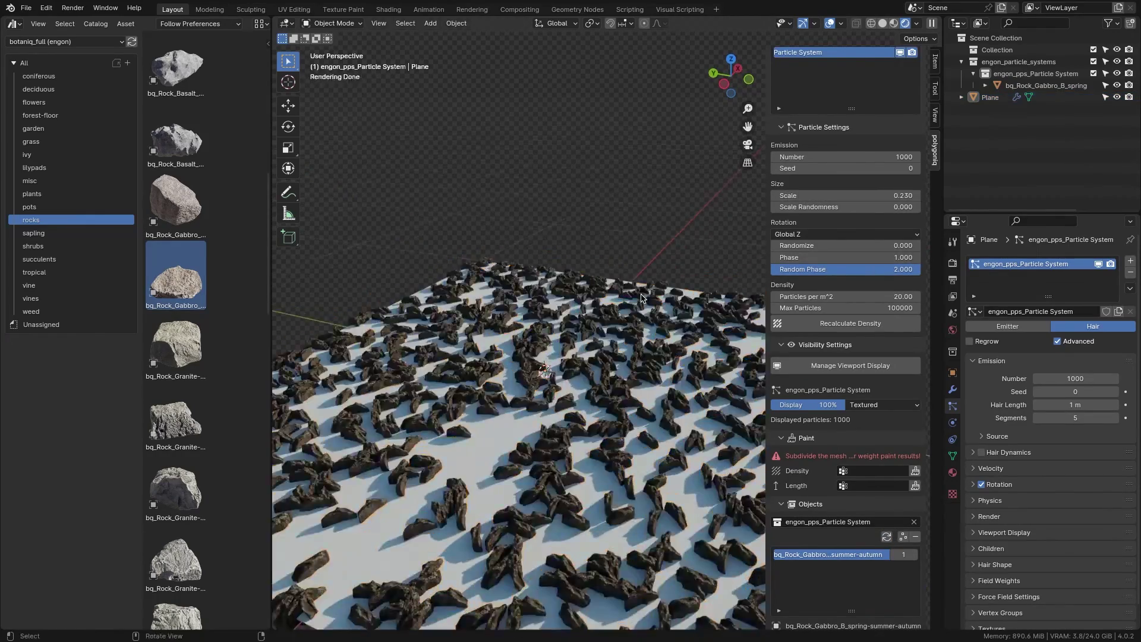
drag(850, 207, 892, 207)
drag(850, 246, 888, 268)
Step: Paint a density map across the plane to control where the rocks appear
scroll(517, 357, down, 3)
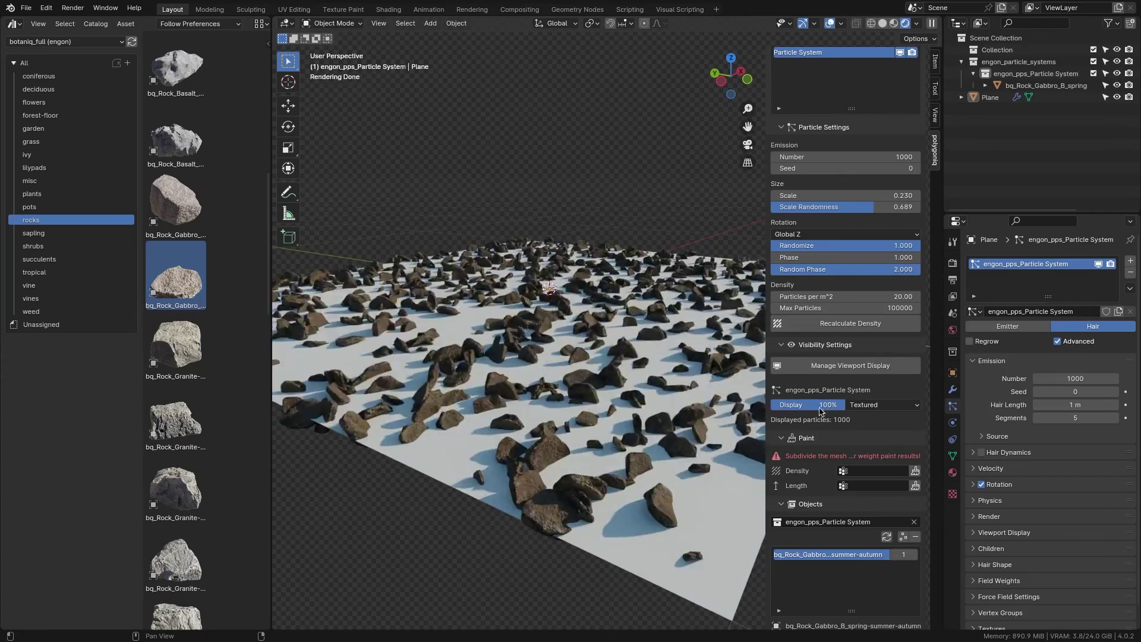
click(916, 470)
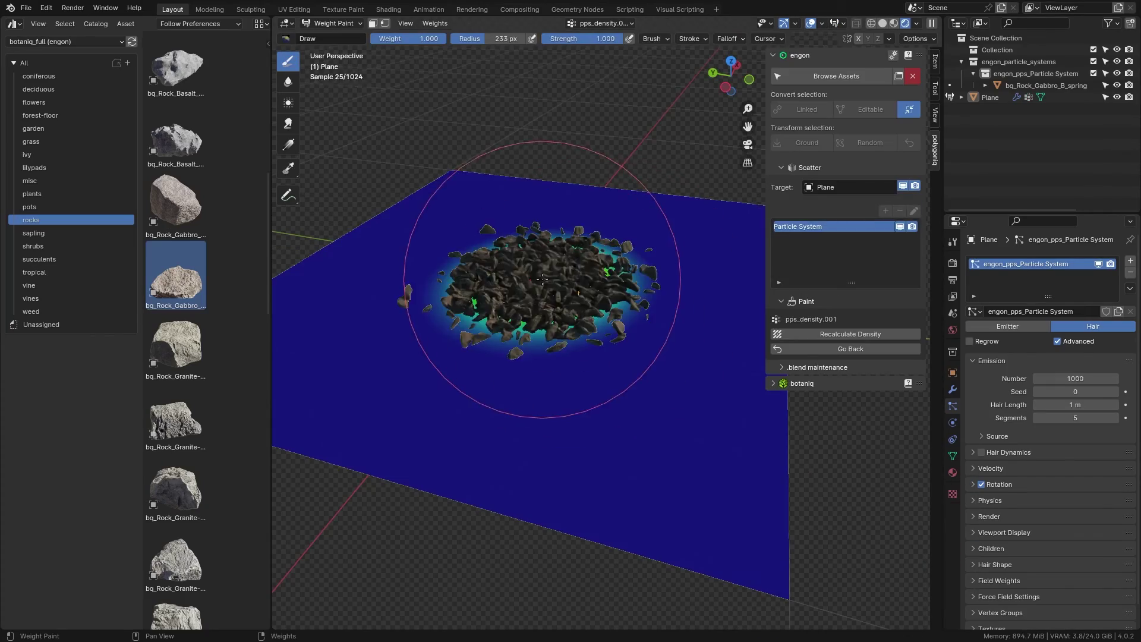
middle_drag(543, 279, 553, 356)
key(f)
mouse_move(631, 474)
mouse_down()
mouse_move(523, 427)
mouse_move(702, 226)
mouse_move(356, 232)
mouse_up()
mouse_move(356, 231)
middle_down()
mouse_move(572, 221)
mouse_move(522, 153)
middle_up()
Step: Leave density painting and select the plane carrying the rocks
click(851, 349)
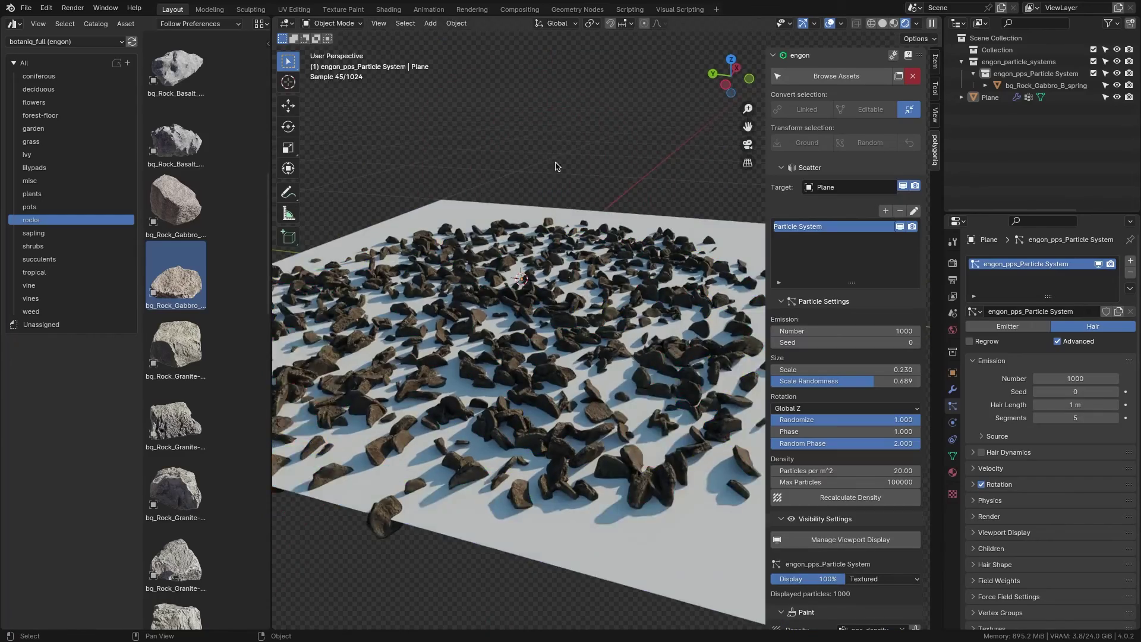
scroll(564, 241, up, 3)
click(564, 241)
scroll(564, 241, up, 2)
Step: Show only 15% of the rocks in the viewport, drawn textured instead of as bounds
scroll(847, 416, down, 5)
click(851, 420)
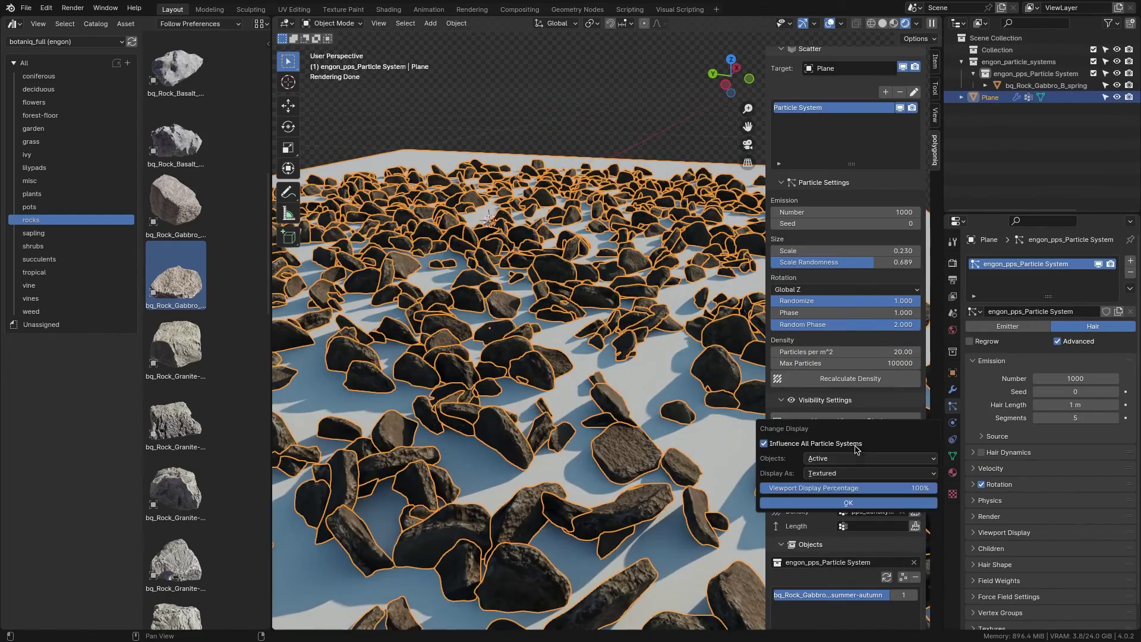
click(821, 487)
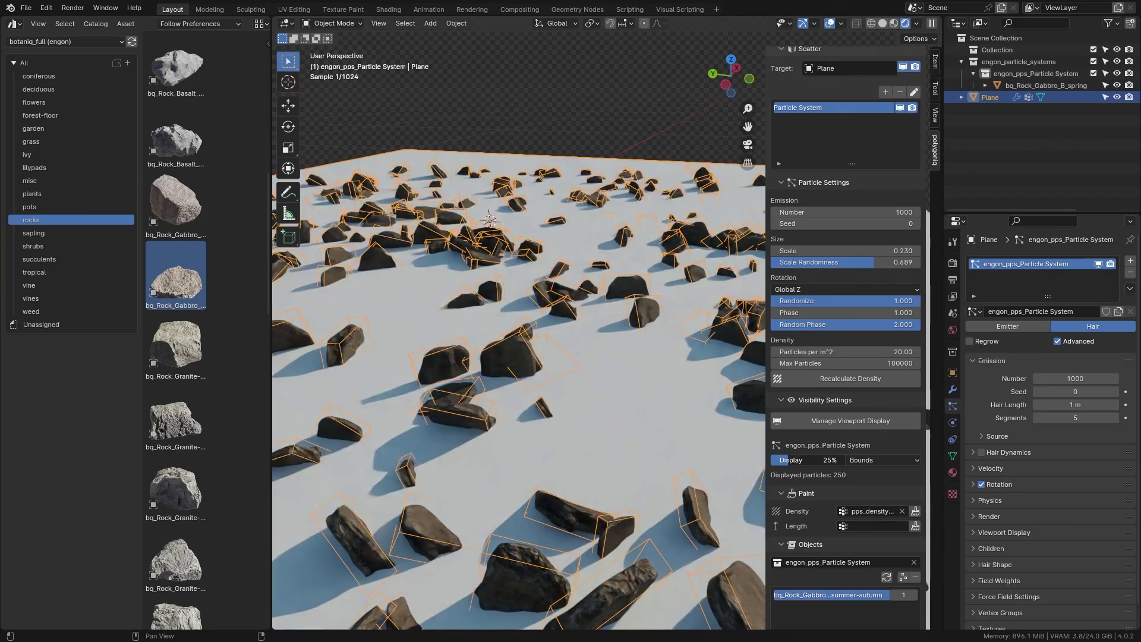
text(15)
key(Return)
scroll(519, 357, up, 5)
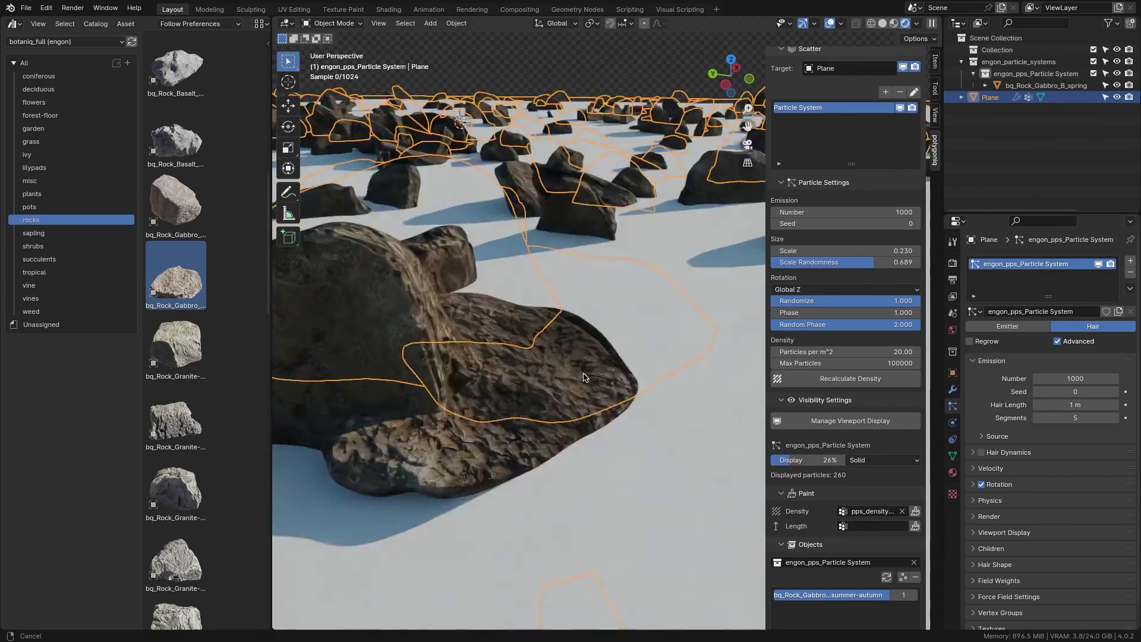
click(865, 529)
scroll(833, 428, up, 5)
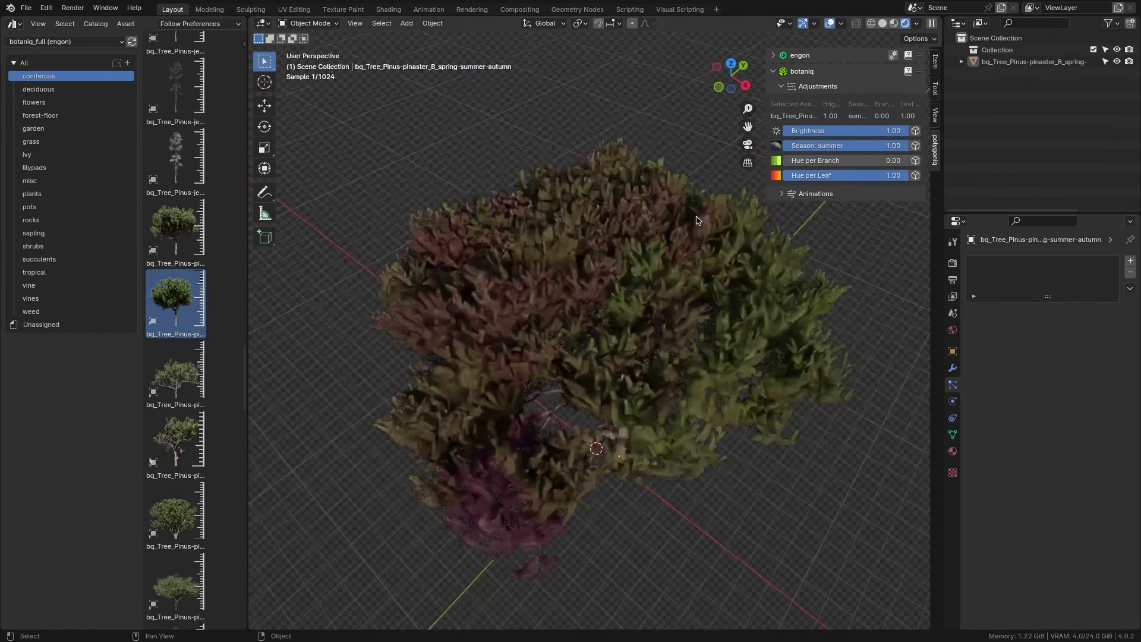
Step: View the Pinus jeffreyi tree from the side and confirm adding its wind animation
scroll(697, 220, up, 4)
middle_drag(697, 220, 654, 199)
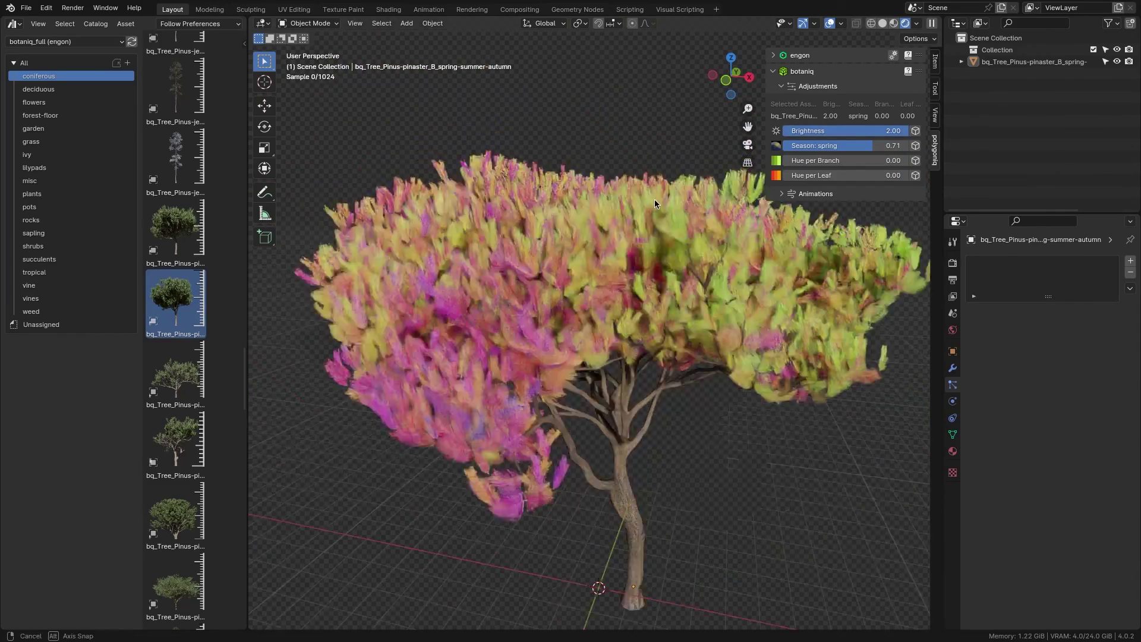
scroll(655, 198, up, 5)
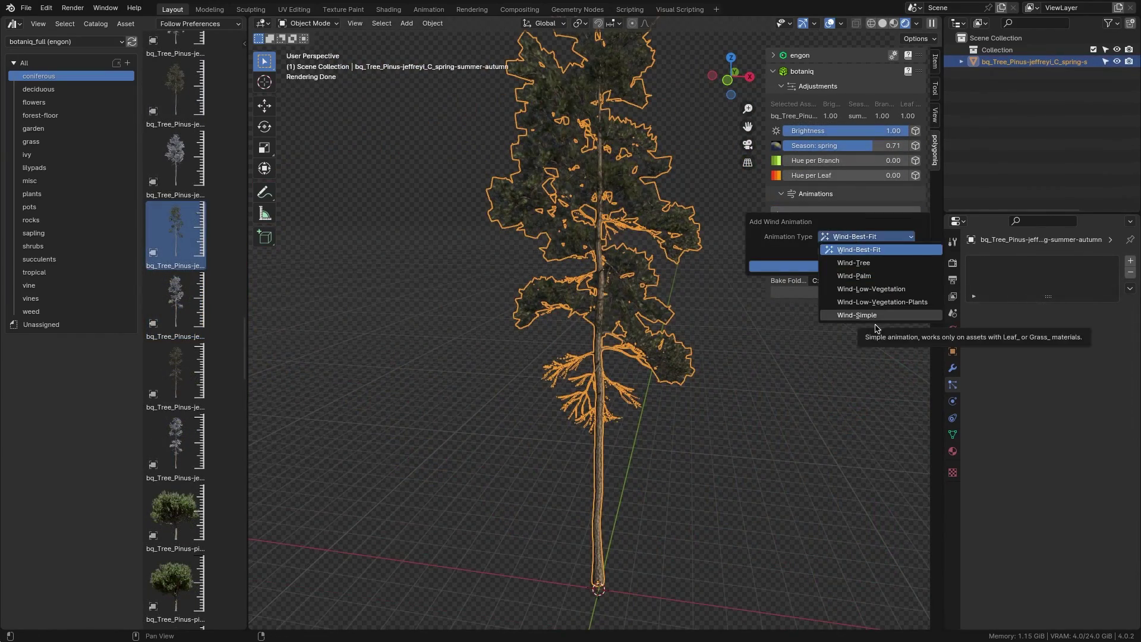
click(837, 266)
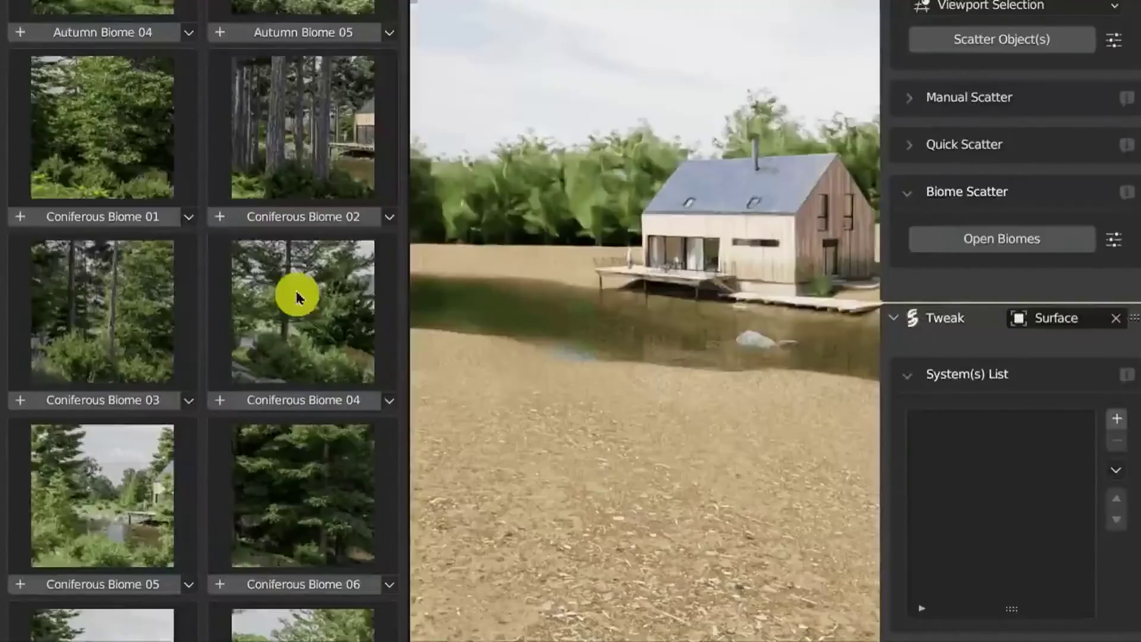
Step: Remove the coniferous biome scatter, then load Deciduous Biome 05 and remove it too
scroll(1114, 428, down, 1)
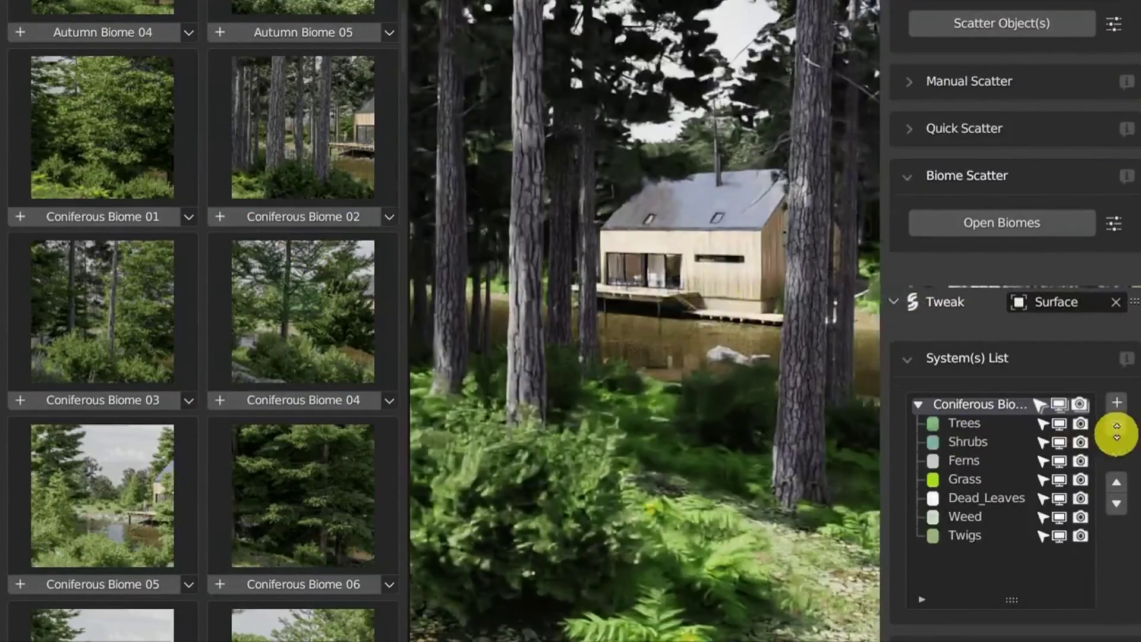
click(1115, 425)
scroll(1105, 267, down, 8)
scroll(339, 507, down, 12)
click(301, 519)
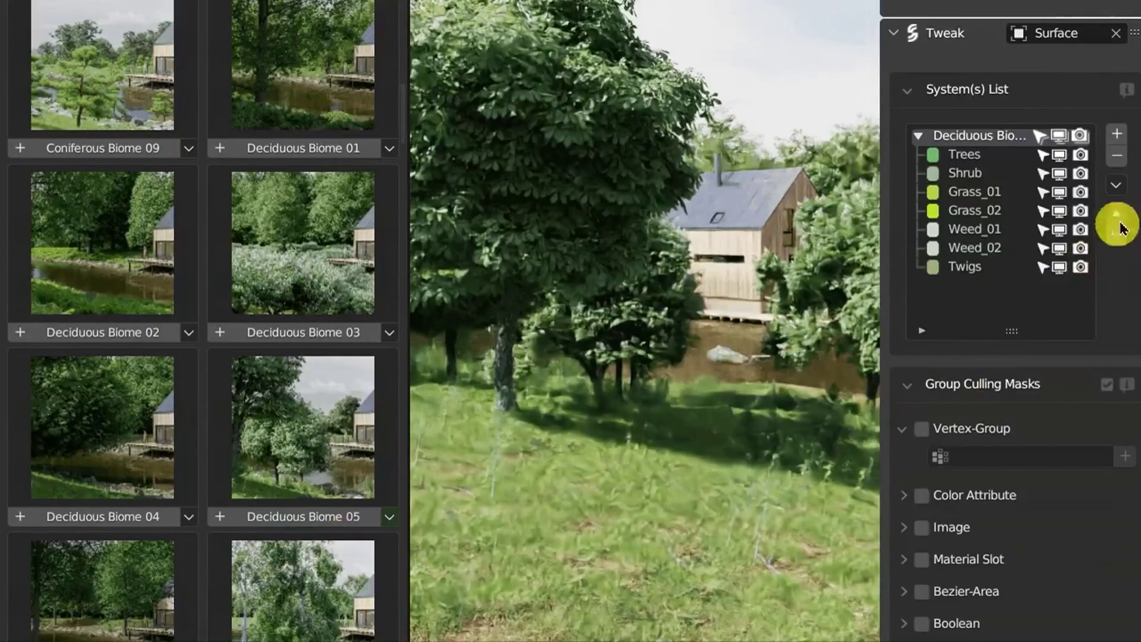
click(1117, 156)
scroll(247, 446, down, 20)
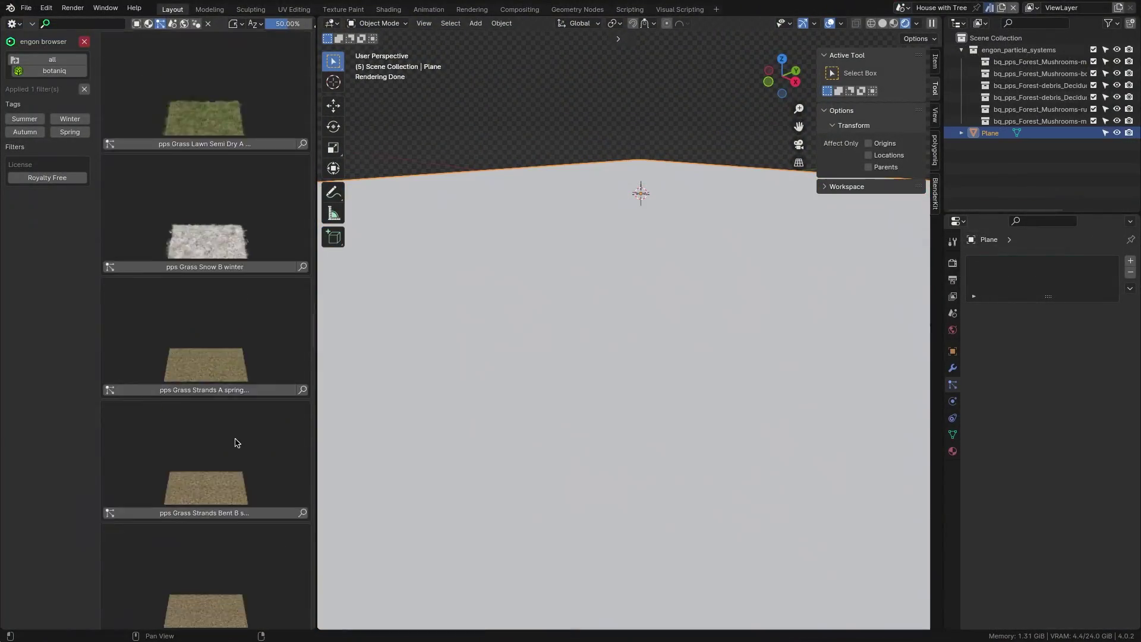
Step: Replace the Grass Strands Bent B scatter with Grass With flowers C across the plane
drag(449, 123, 448, 123)
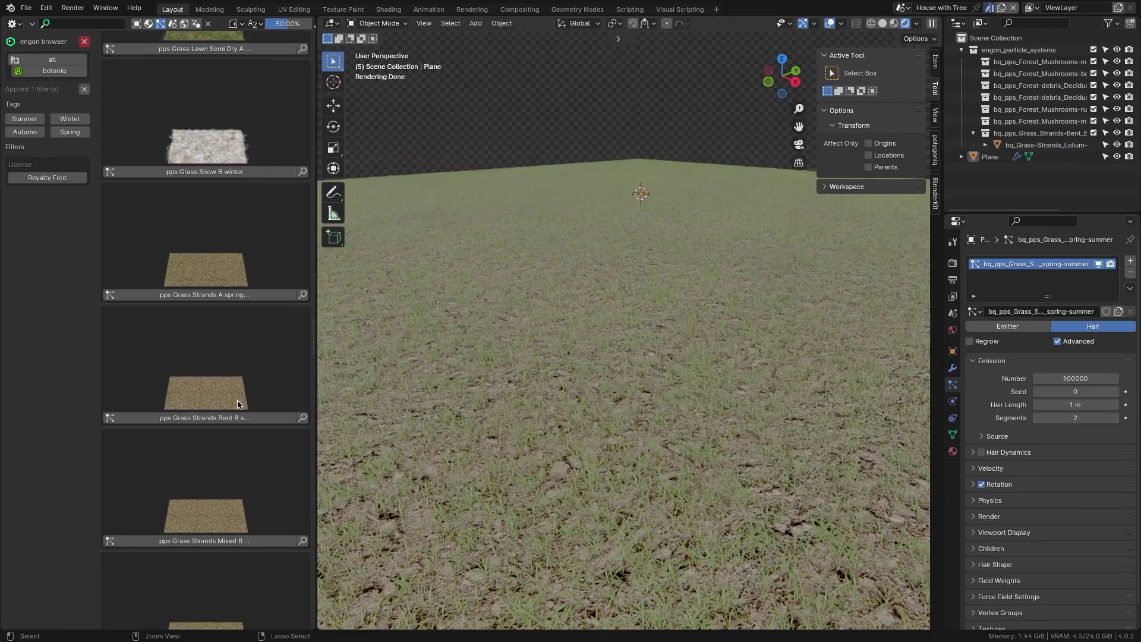
scroll(263, 340, down, 1)
key(ctrl+z)
drag(242, 307, 594, 238)
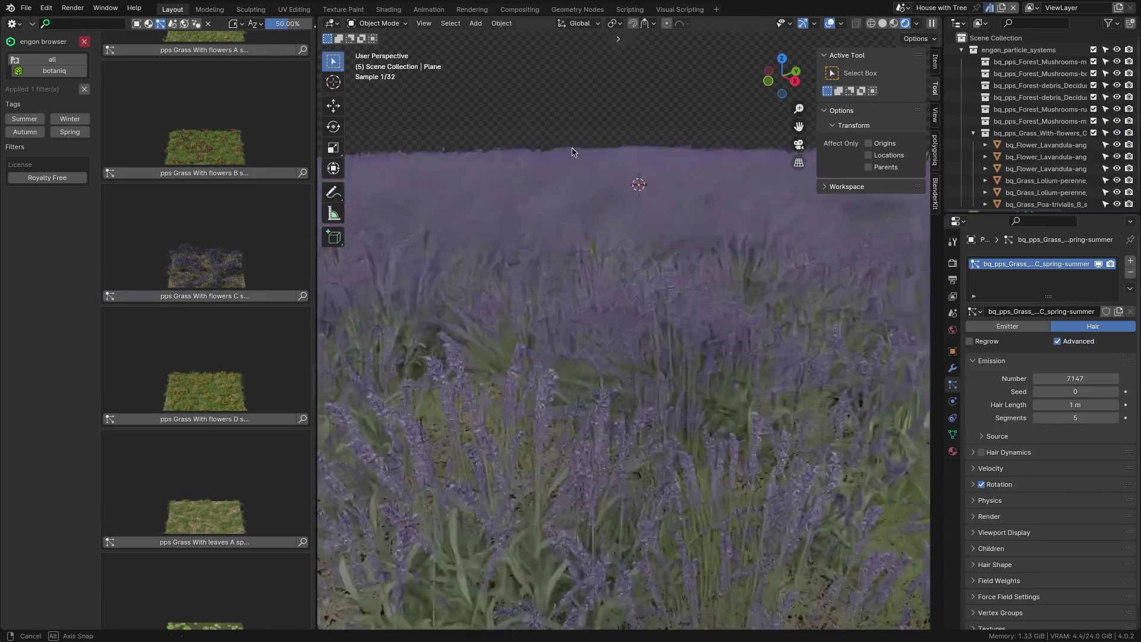